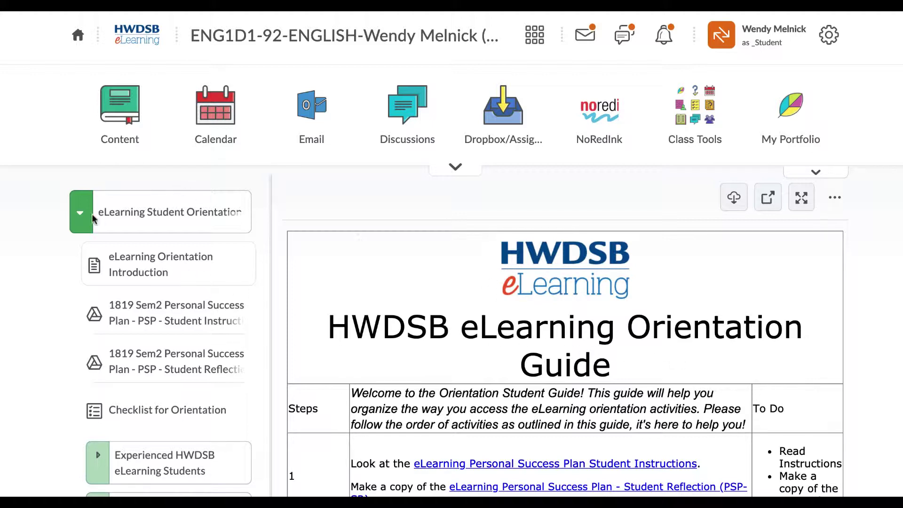
- Show the eLearning Student Orientation module overview, collapsing and re-expanding its item list
click(78, 215)
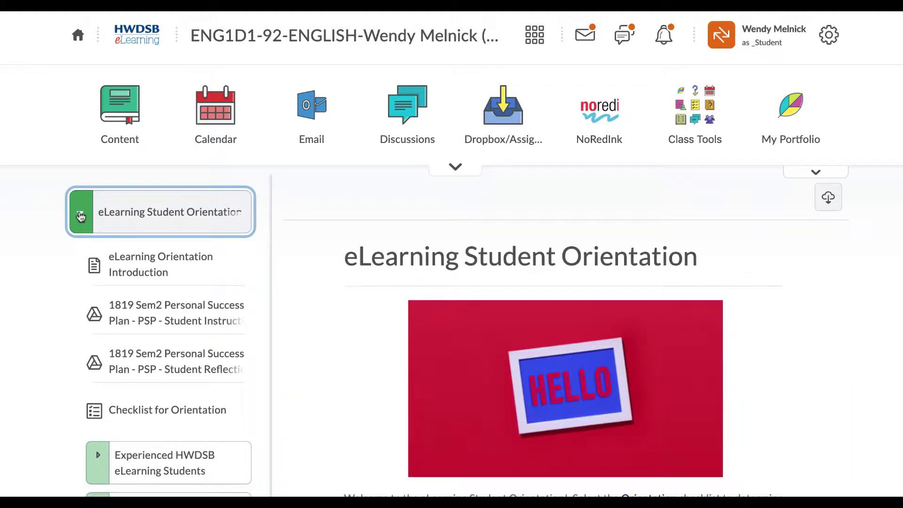
click(80, 217)
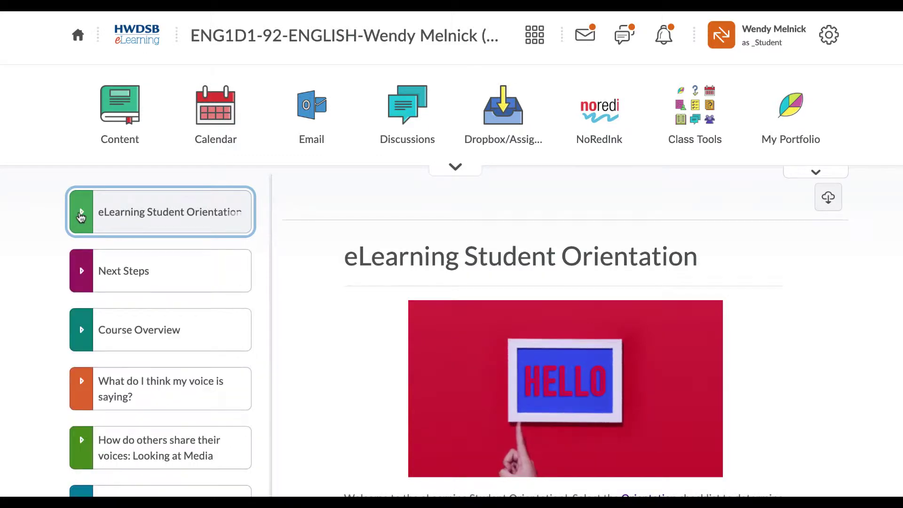
click(80, 215)
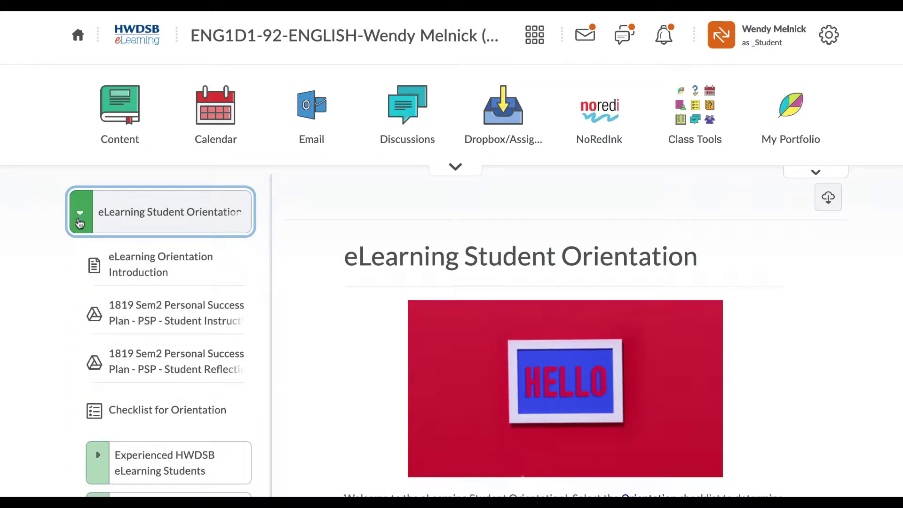
- Open the eLearning Orientation Introduction guide and scroll through its orientation steps table
click(136, 276)
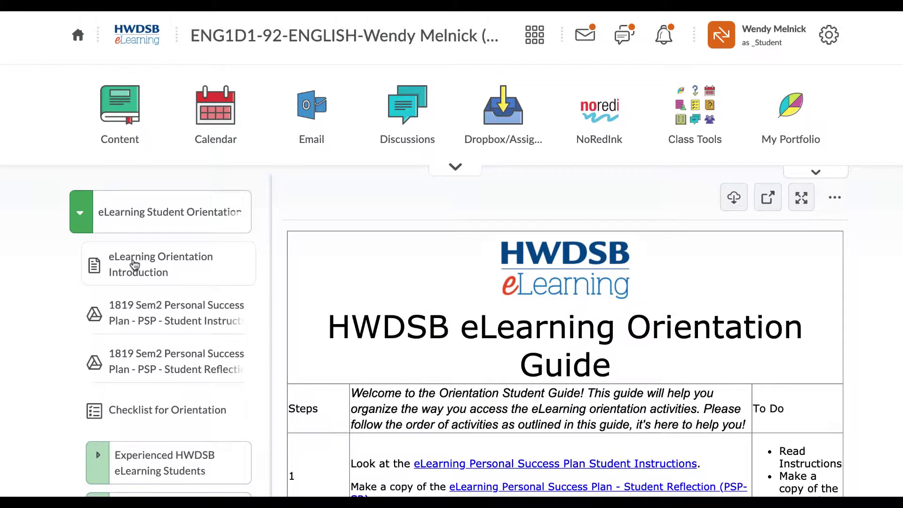
scroll(709, 326, down, 10)
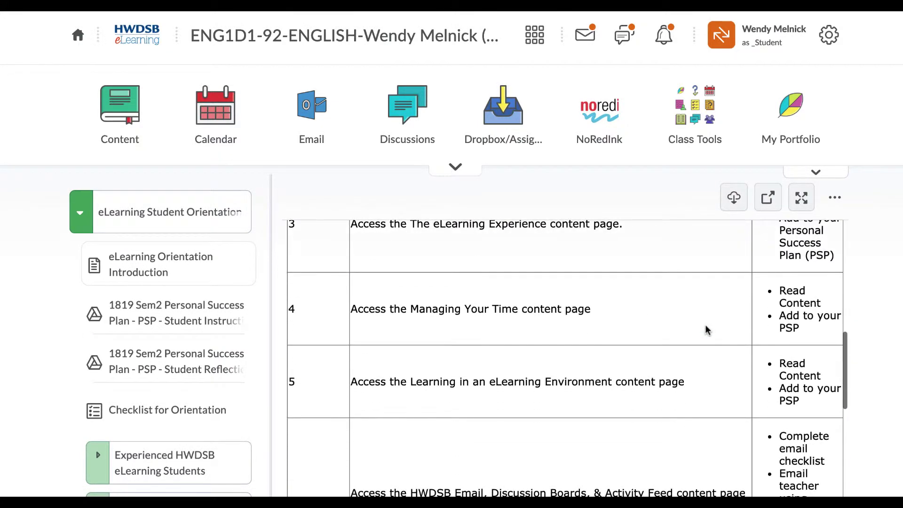
scroll(706, 329, up, 3)
scroll(704, 325, up, 1)
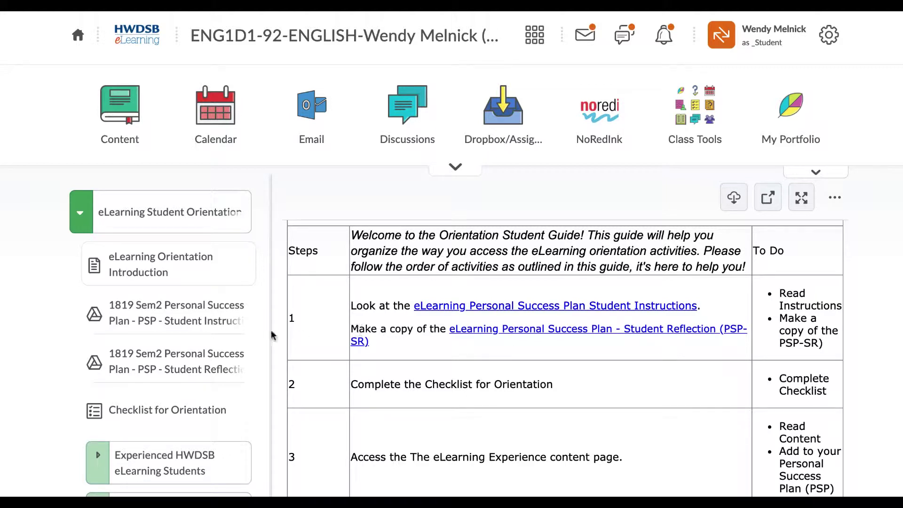
- Open the PSP Student Instructions doc and scroll down to the motivators checklist and Mindset questions
click(197, 321)
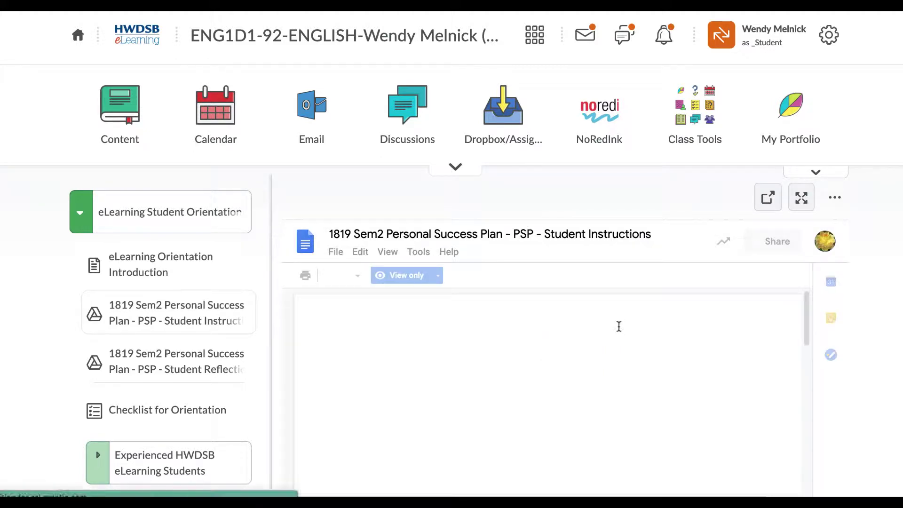
scroll(619, 325, down, 1)
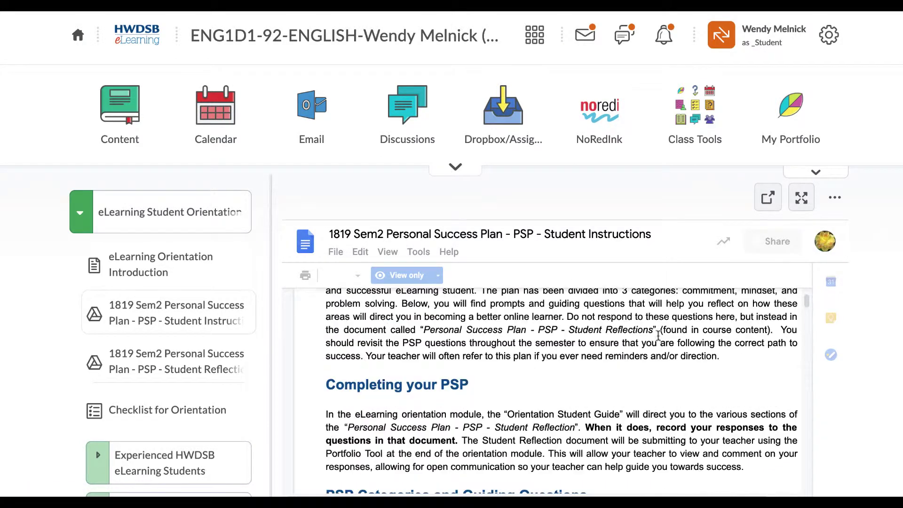
scroll(660, 335, down, 2)
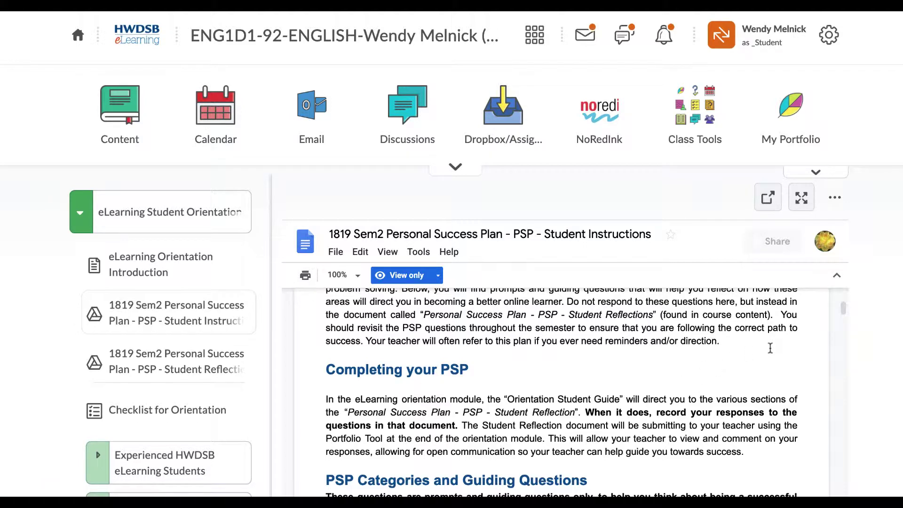
scroll(843, 309, down, 5)
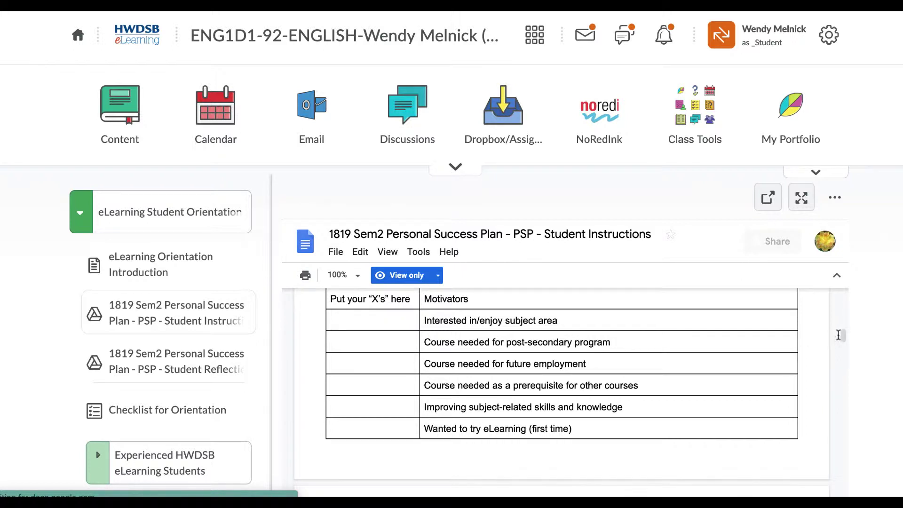
scroll(777, 340, down, 2)
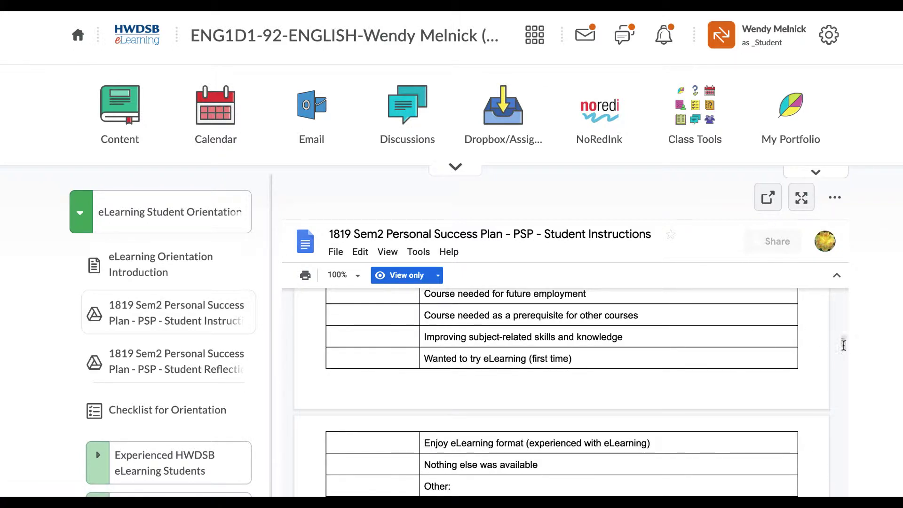
scroll(764, 359, down, 2)
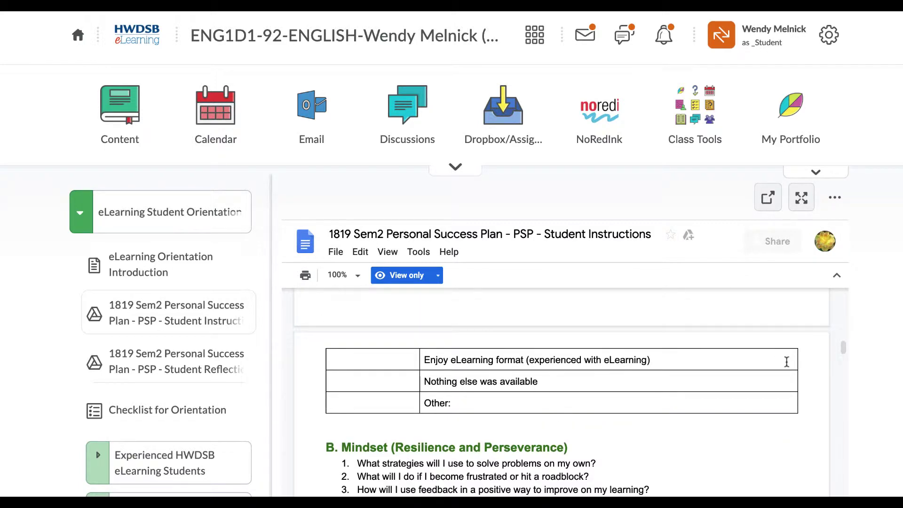
- Scroll the Student Instructions through the download, Mac, Windows PC and mobile-device sections to the end
scroll(793, 361, down, 10)
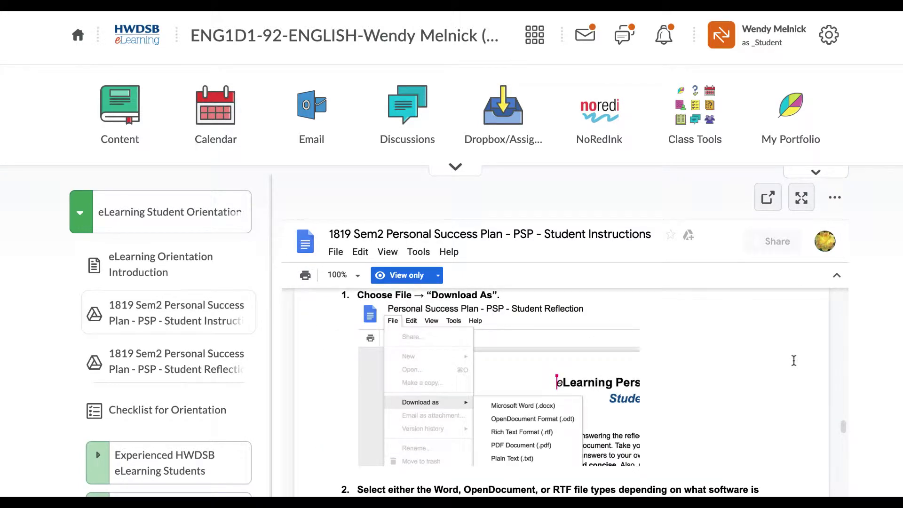
scroll(793, 361, up, 1)
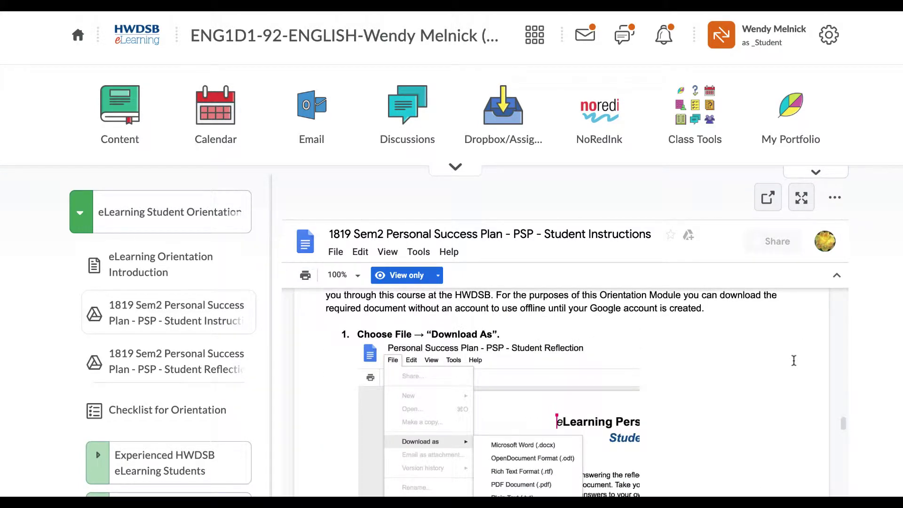
scroll(793, 360, up, 4)
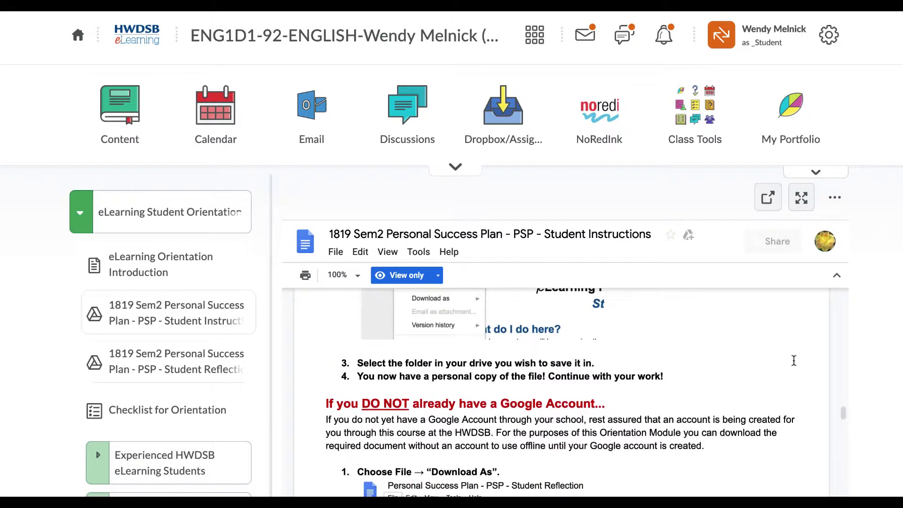
scroll(794, 360, up, 1)
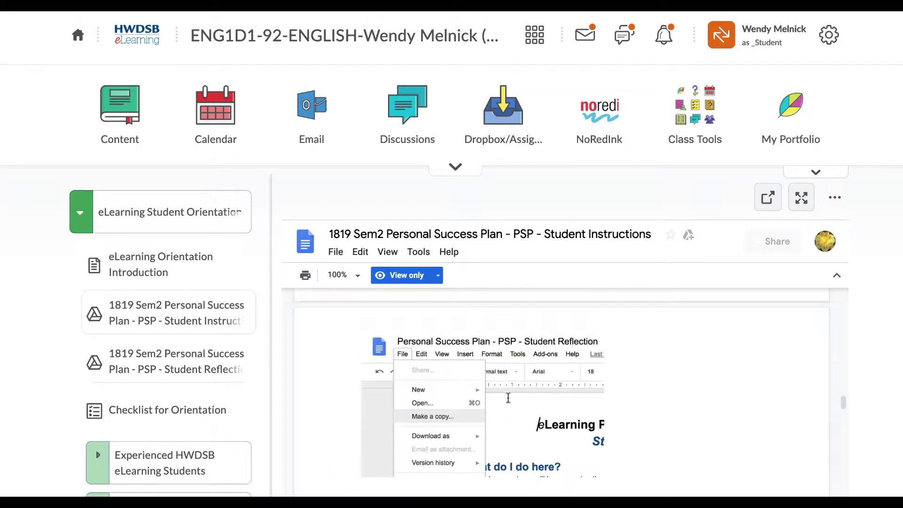
scroll(696, 372, down, 4)
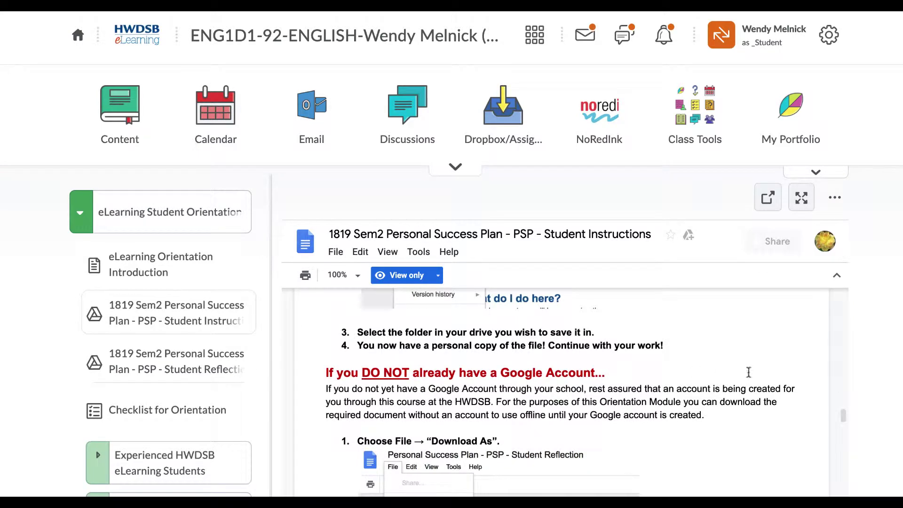
scroll(748, 372, down, 2)
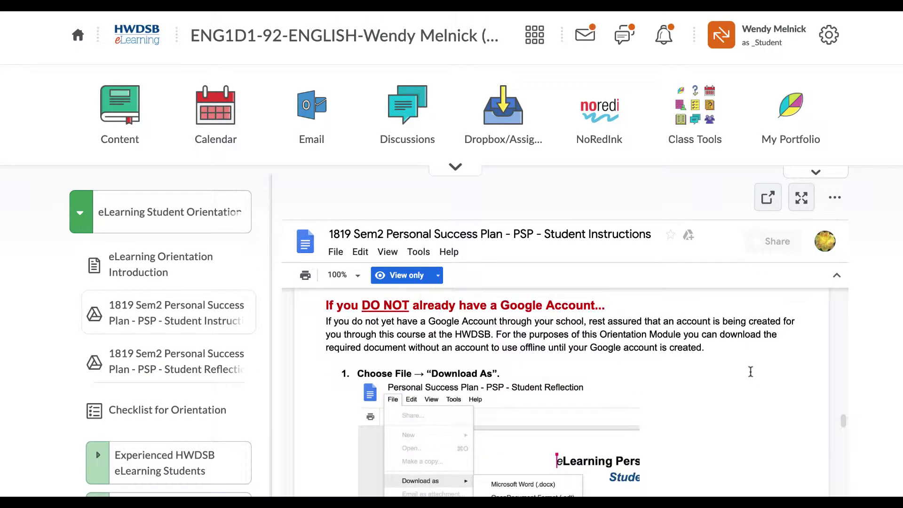
scroll(839, 417, down, 2)
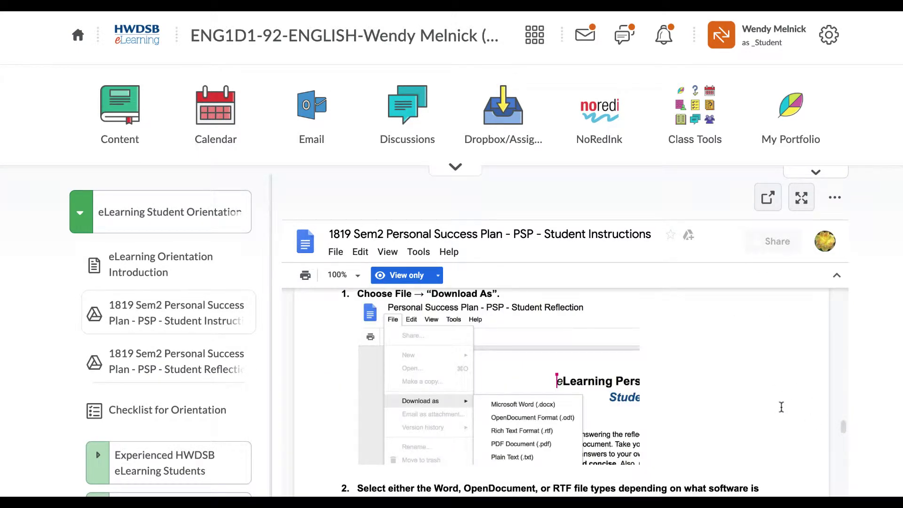
scroll(471, 402, up, 5)
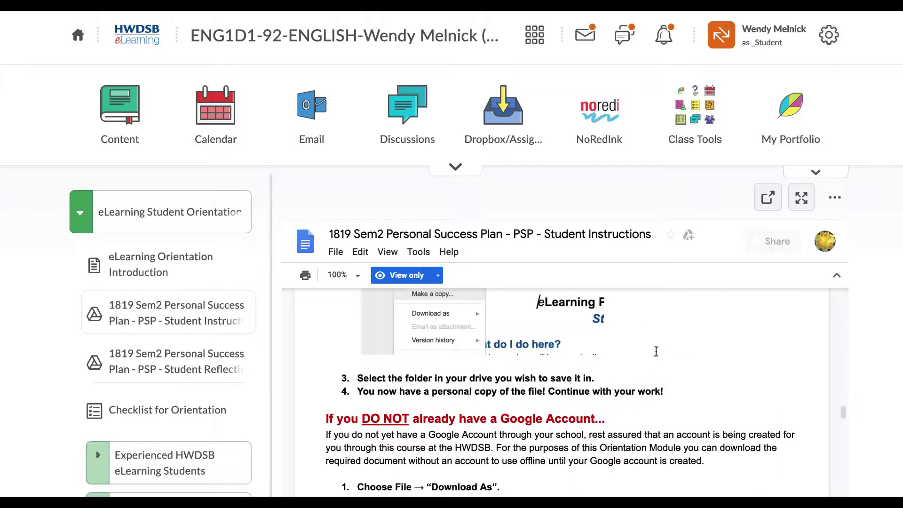
scroll(711, 353, down, 5)
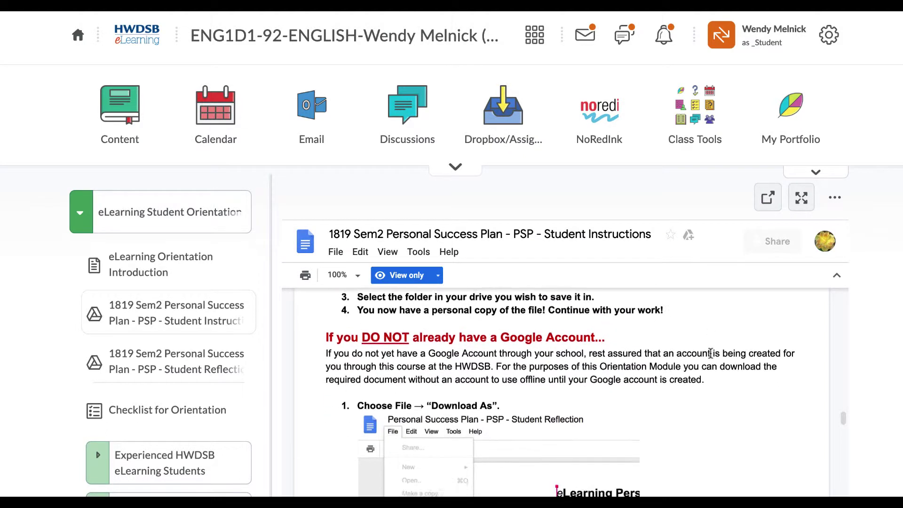
scroll(710, 353, down, 4)
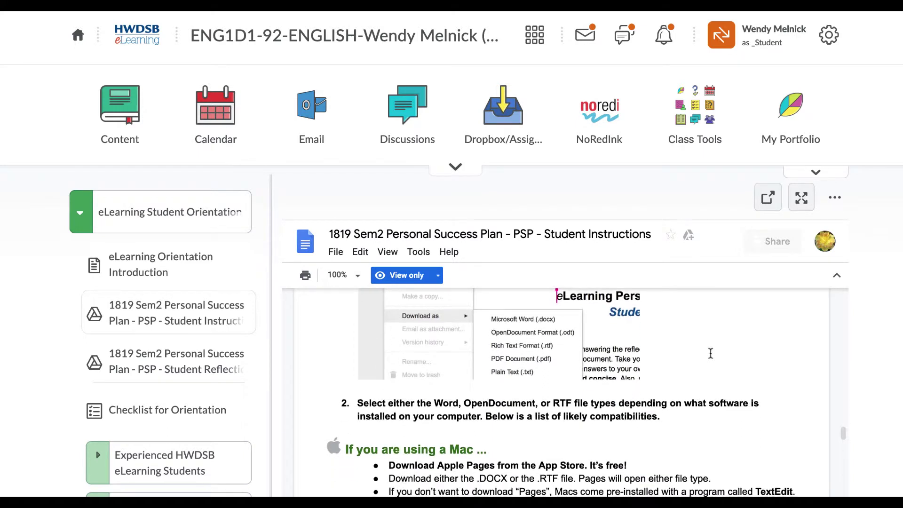
scroll(710, 353, down, 3)
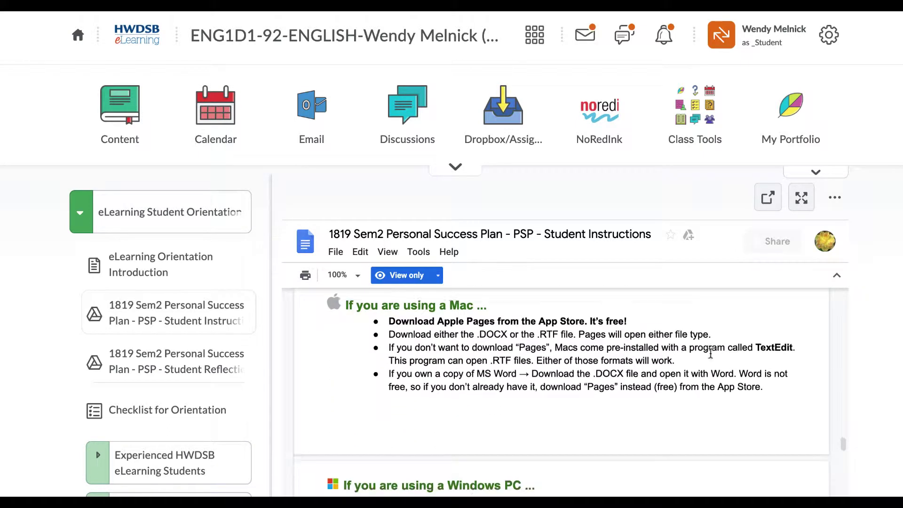
scroll(711, 354, down, 5)
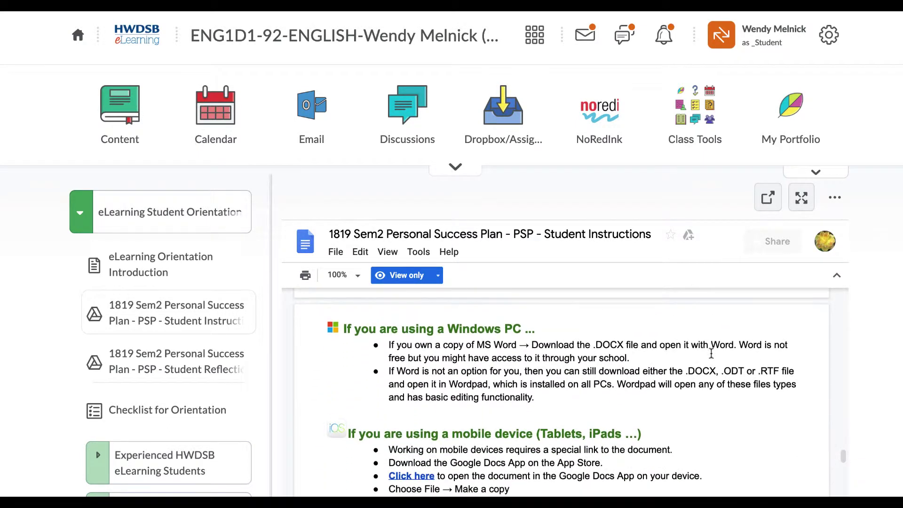
scroll(711, 353, down, 2)
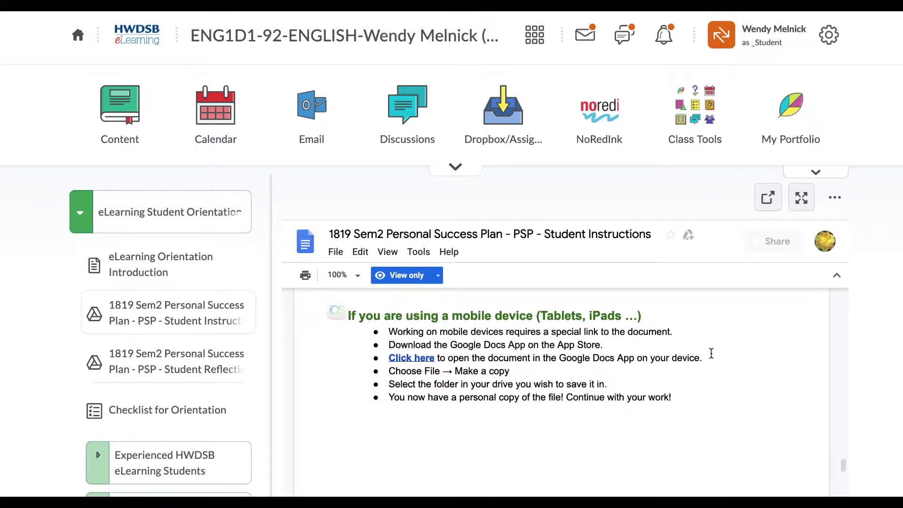
scroll(711, 353, down, 3)
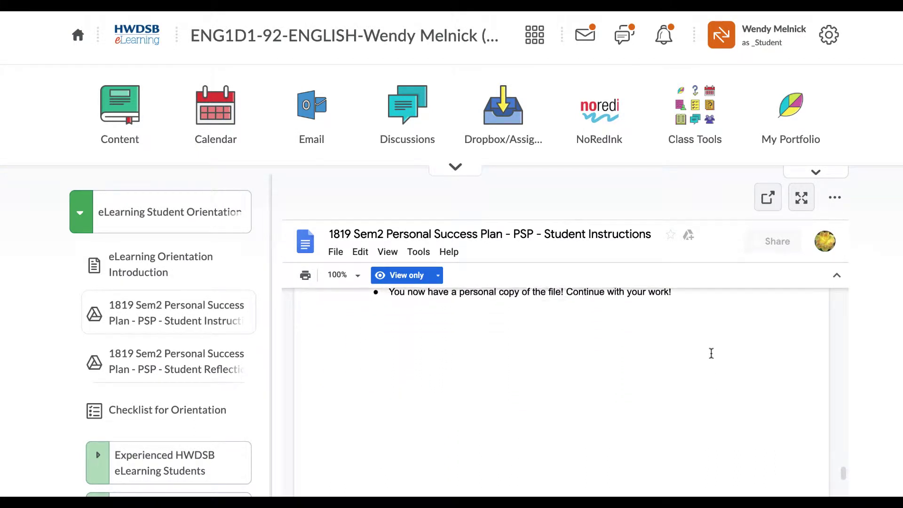
- Open the PSP Student Reflection and make a copy of it in My Drive with File > Make a copy
click(155, 360)
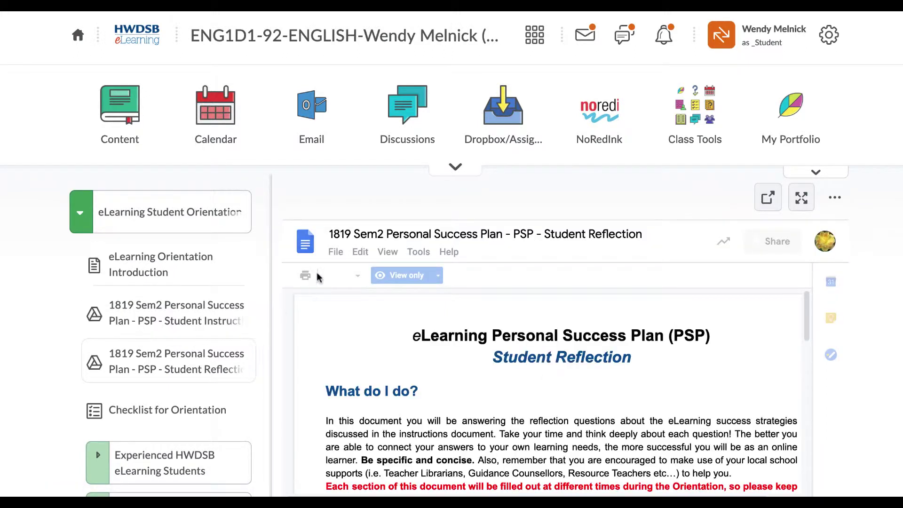
click(335, 250)
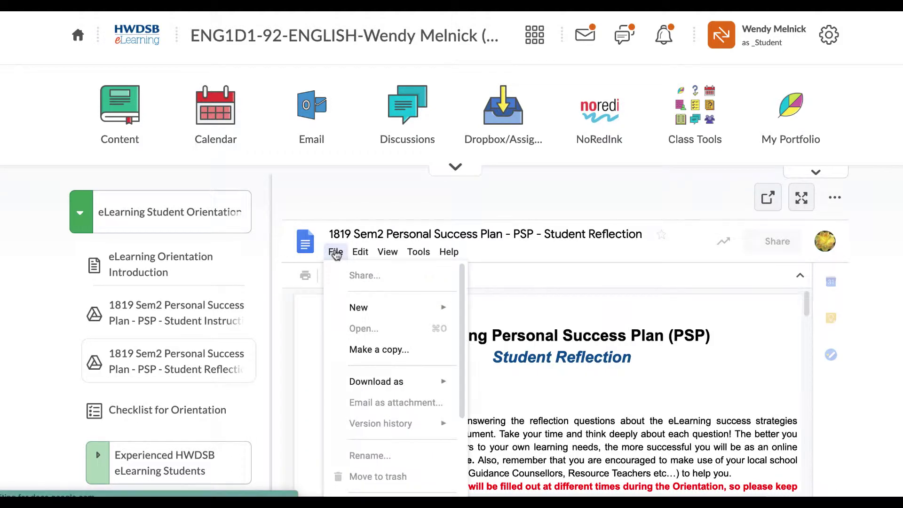
click(361, 352)
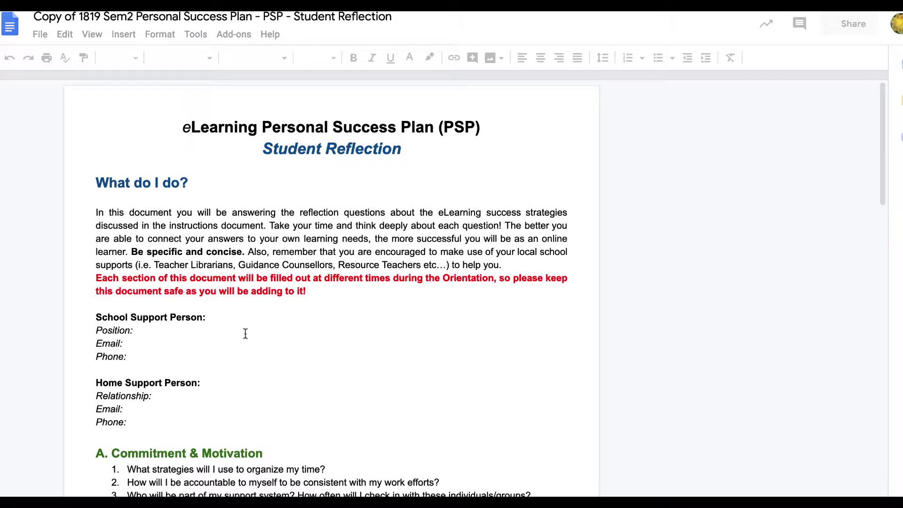
- Place the cursor at the Position and home support Email lines in the copied reflection
click(158, 333)
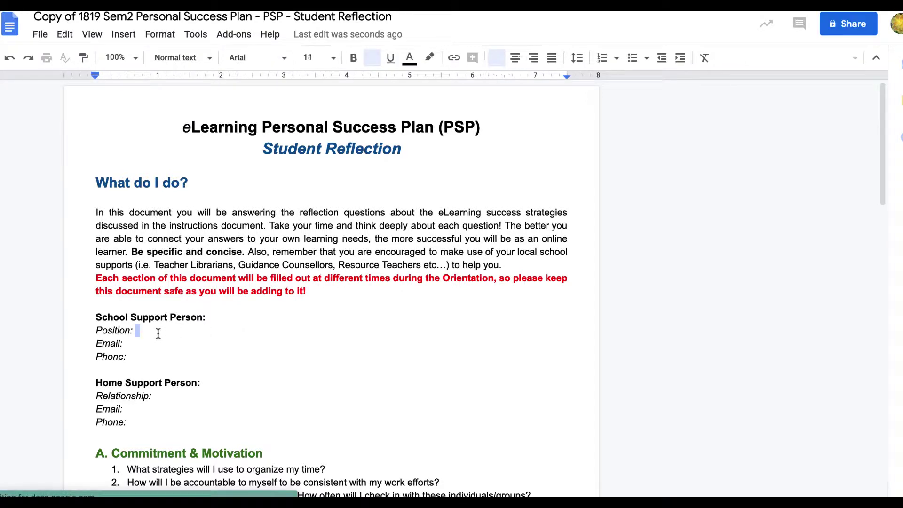
scroll(143, 254, down, 3)
click(144, 248)
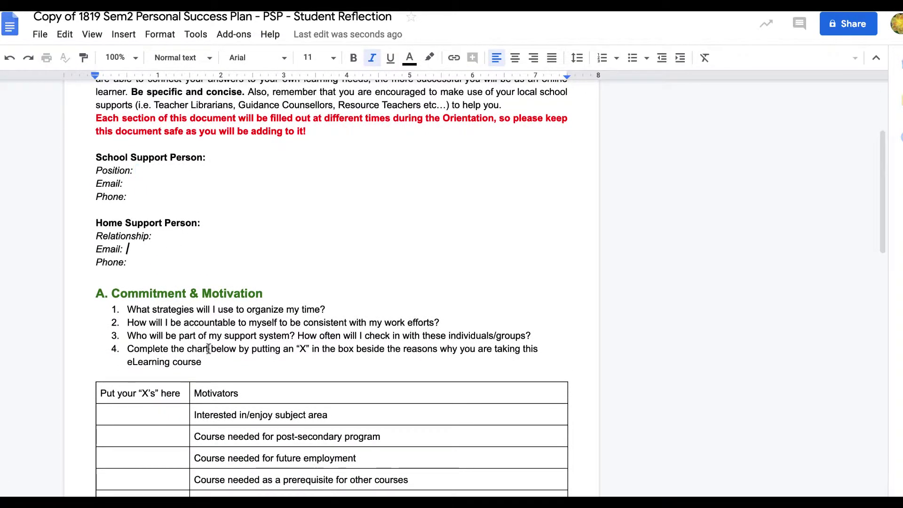
scroll(179, 400, down, 1)
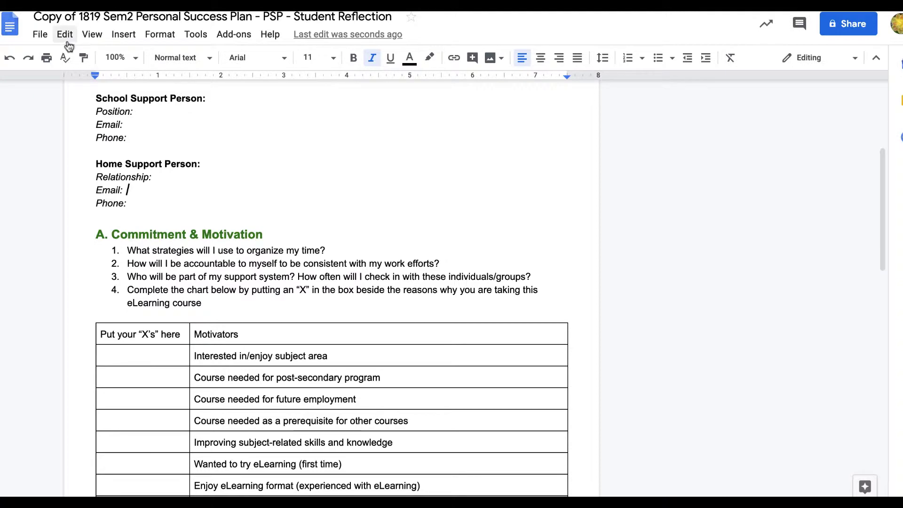
- Share the copy with Can comment access for people and copy its shareable link
click(844, 24)
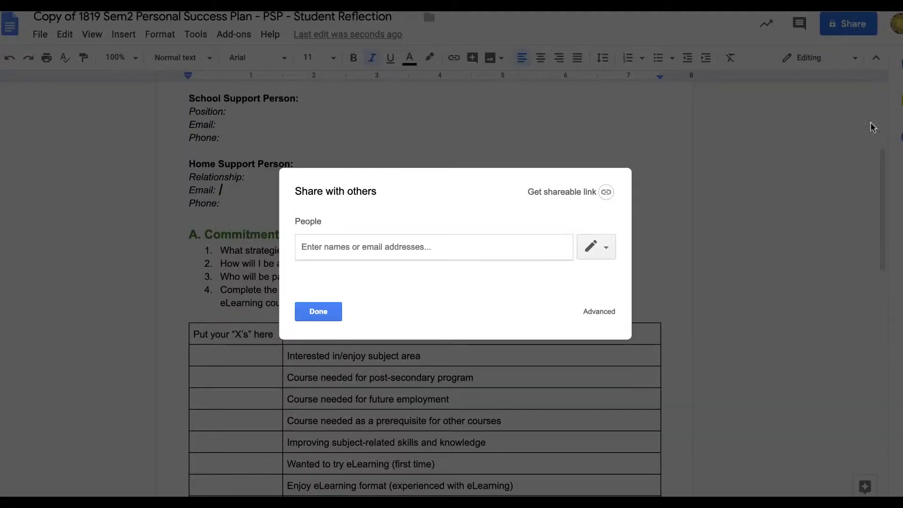
click(602, 248)
click(583, 291)
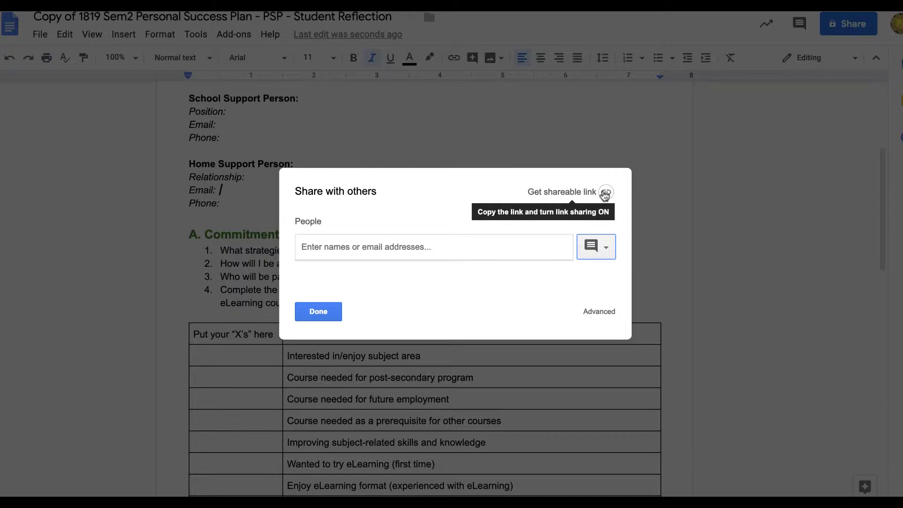
click(605, 192)
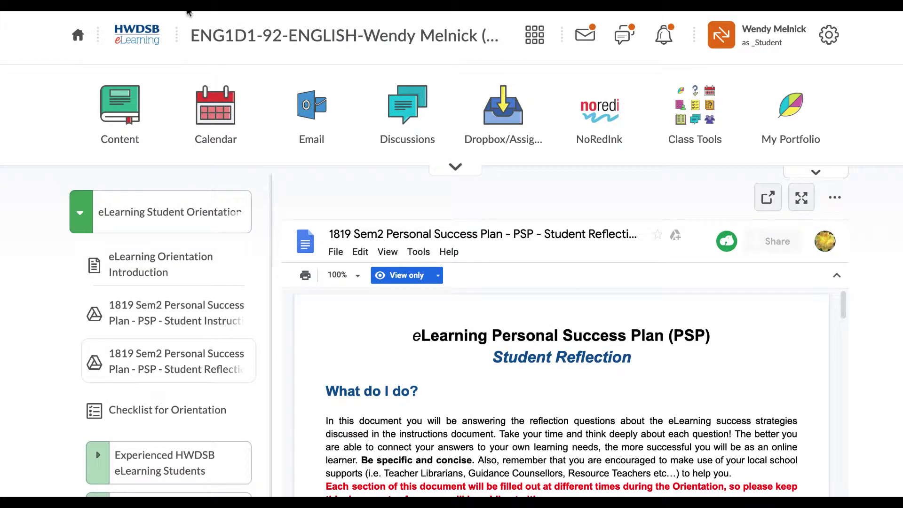
- Open the Personal Success Plan Dropbox from the course's Dropbox/Assignments list
click(505, 143)
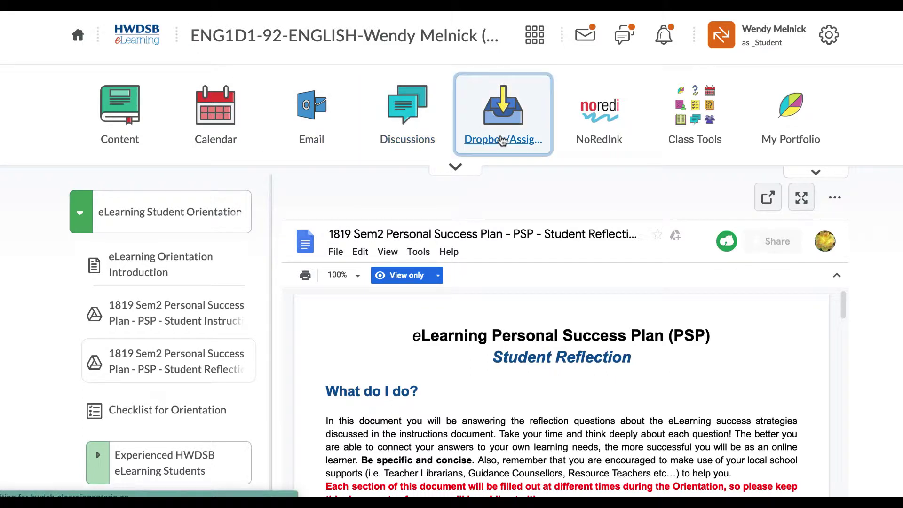
scroll(406, 224, down, 1)
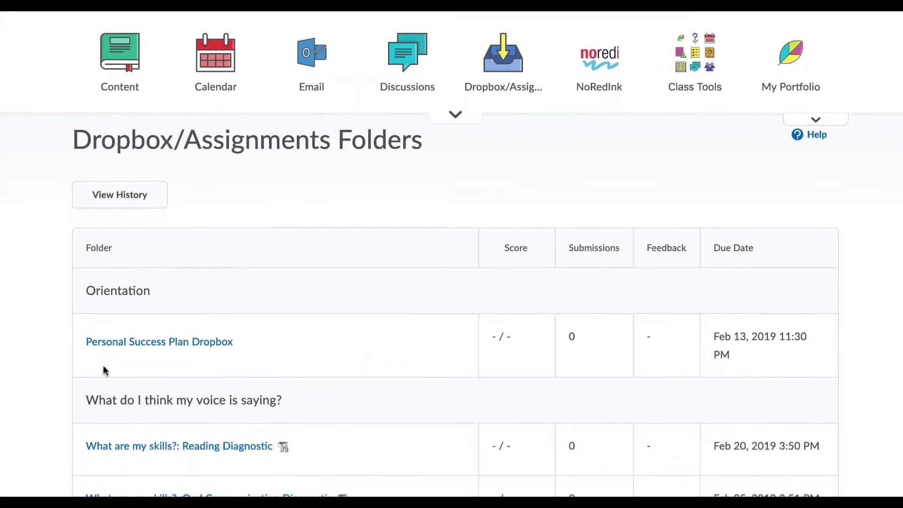
click(140, 341)
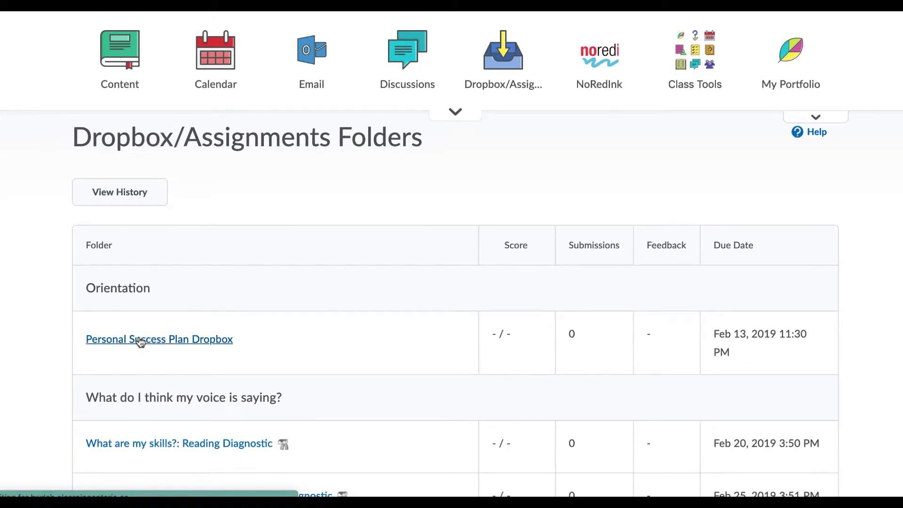
scroll(228, 329, down, 6)
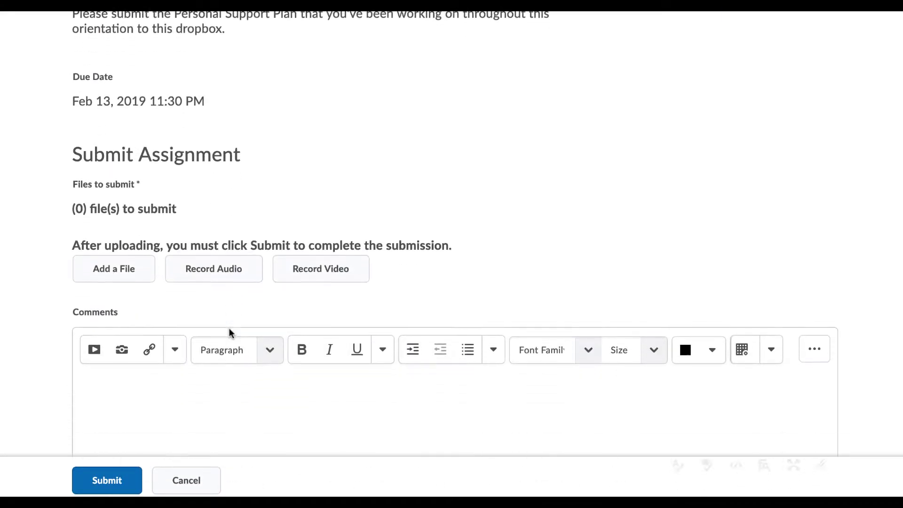
scroll(228, 328, down, 1)
- Paste the reflection link into Comments and submit, which fails without a file; close the share dialog
click(128, 333)
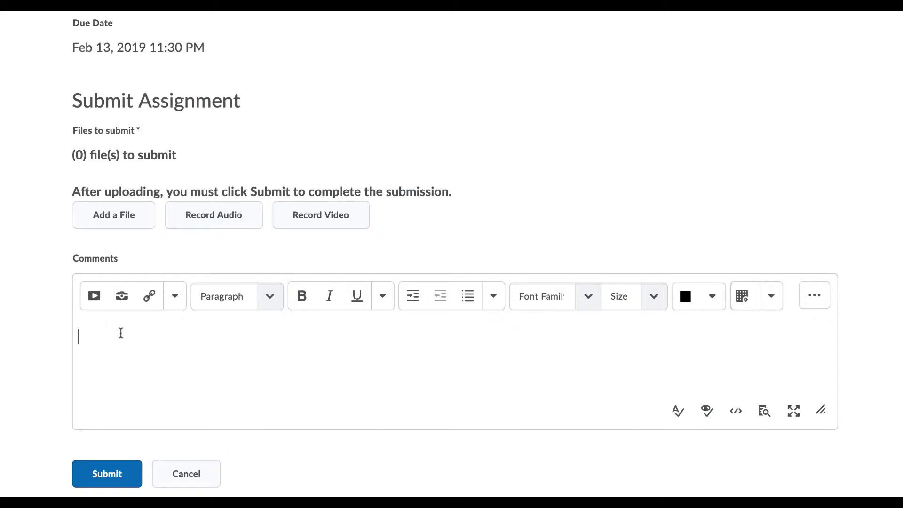
click(100, 474)
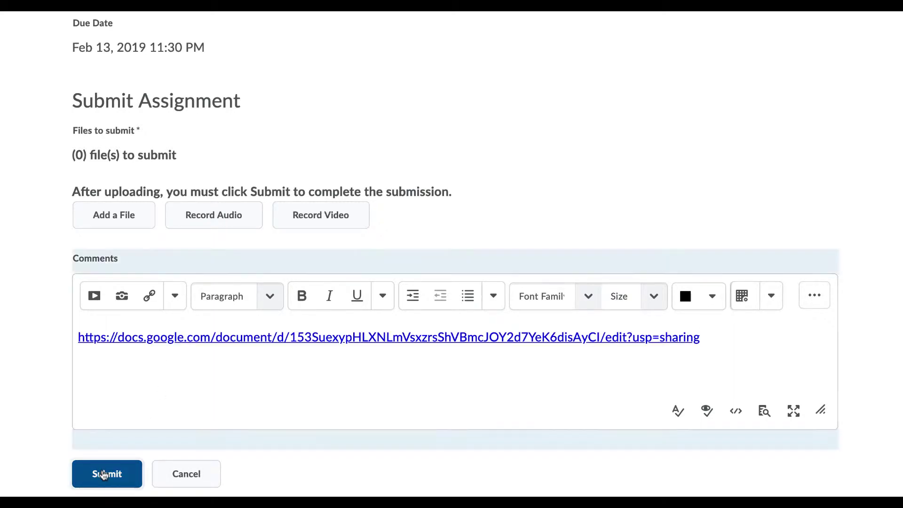
scroll(224, 362, up, 1)
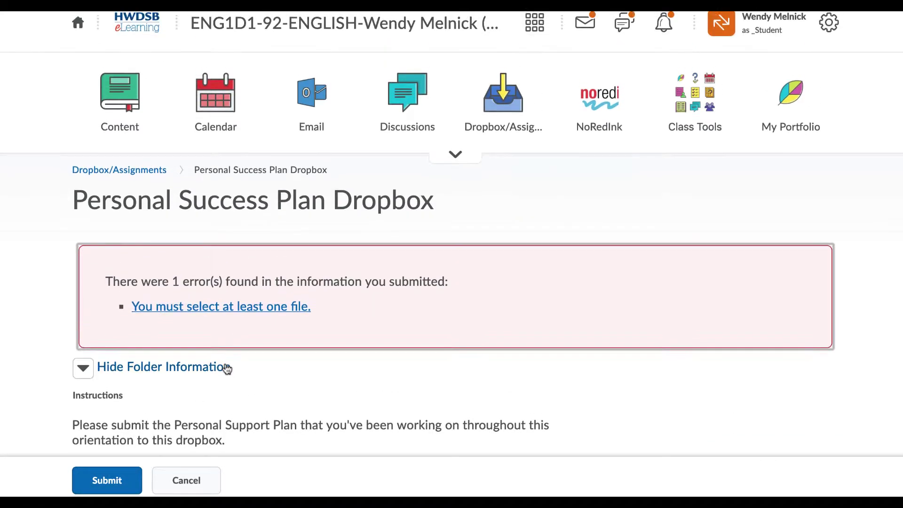
scroll(226, 363, down, 3)
scroll(213, 383, down, 2)
scroll(240, 288, up, 3)
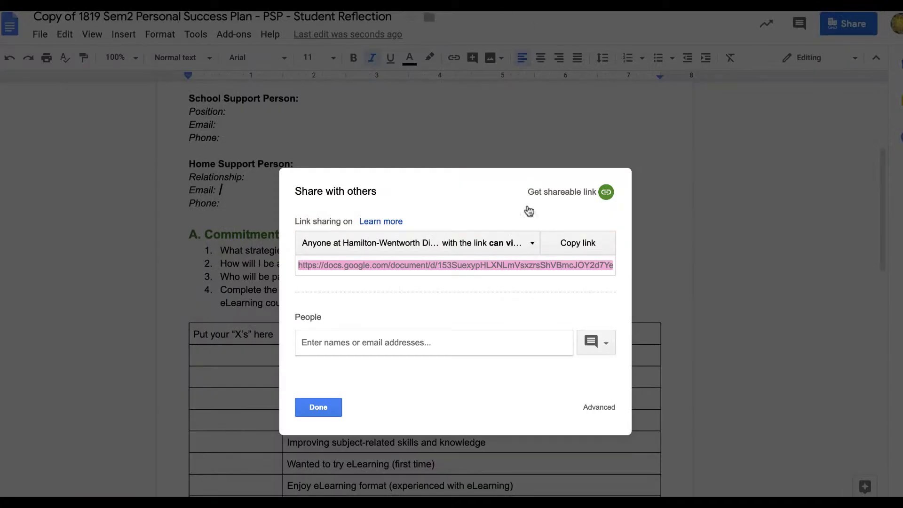
click(316, 407)
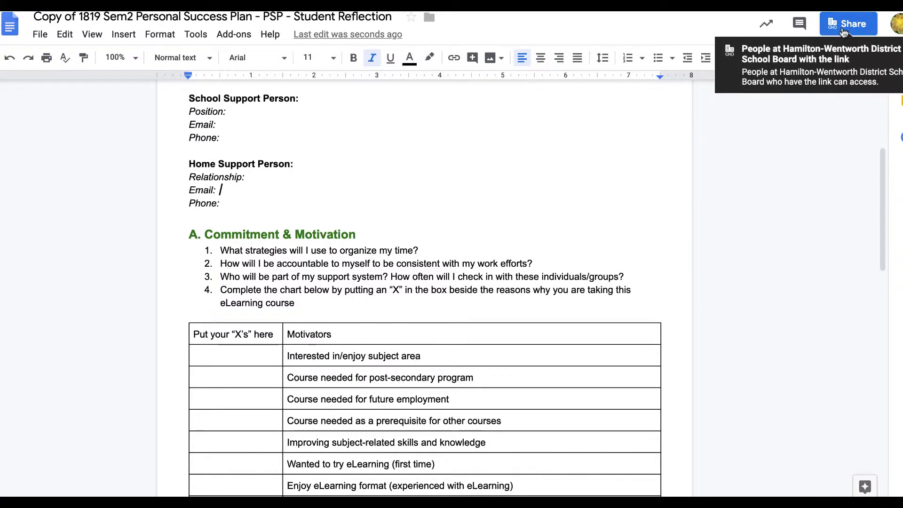
- Save the reflection copy via File > Download as > Microsoft Word (.docx)
click(38, 37)
mouse_move(89, 166)
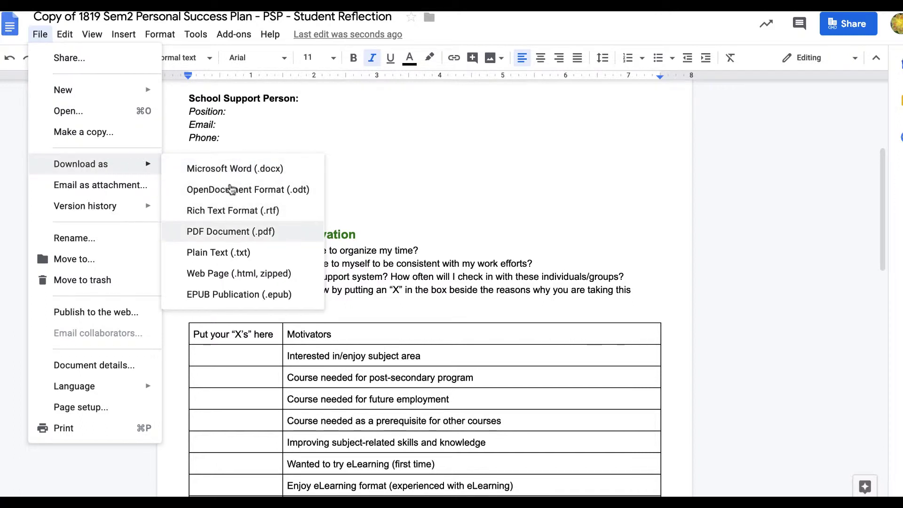
click(235, 169)
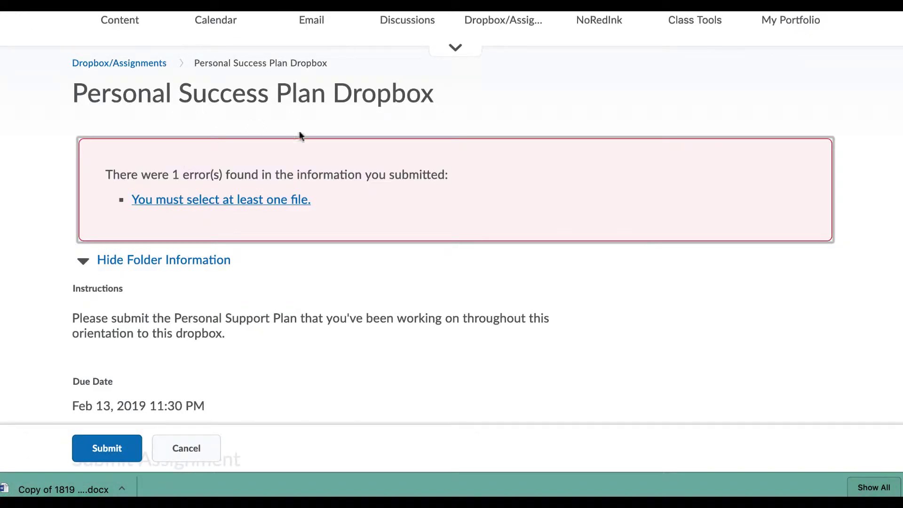
- Start adding a file to the Dropbox submission from My Computer's upload option
scroll(325, 294, down, 8)
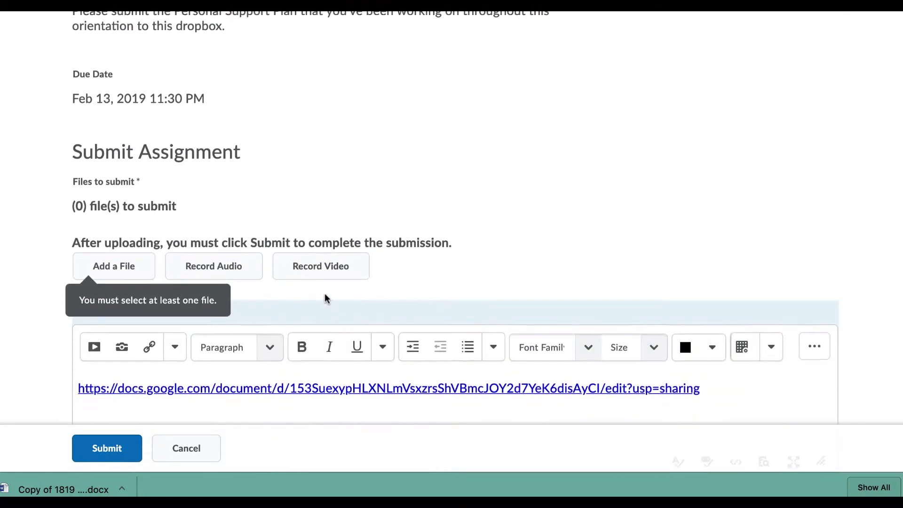
click(107, 206)
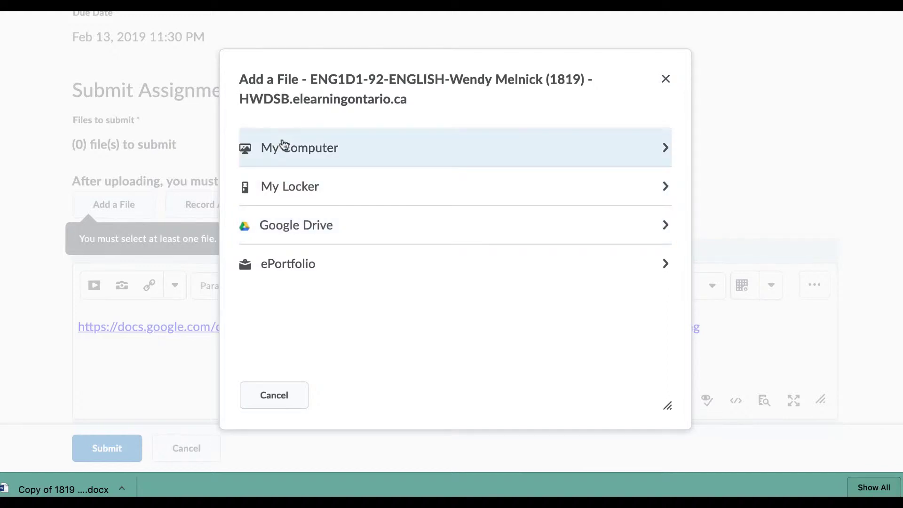
click(281, 144)
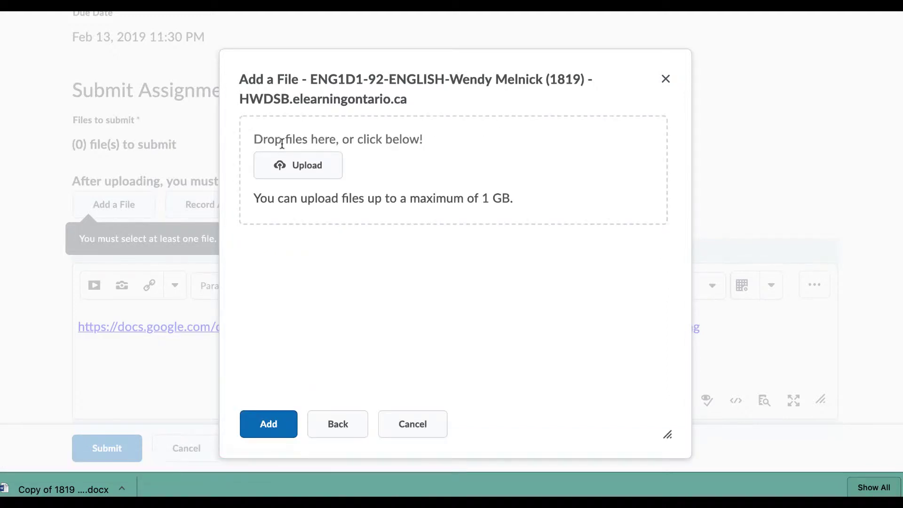
click(283, 173)
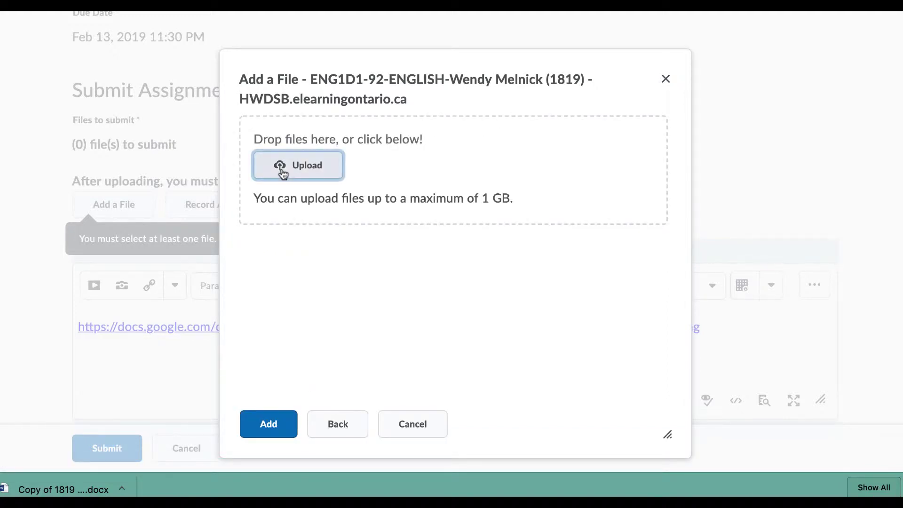
- Upload the Personal Success Plan .docx from Downloads, attach it, and submit the assignment
scroll(27, 246, down, 5)
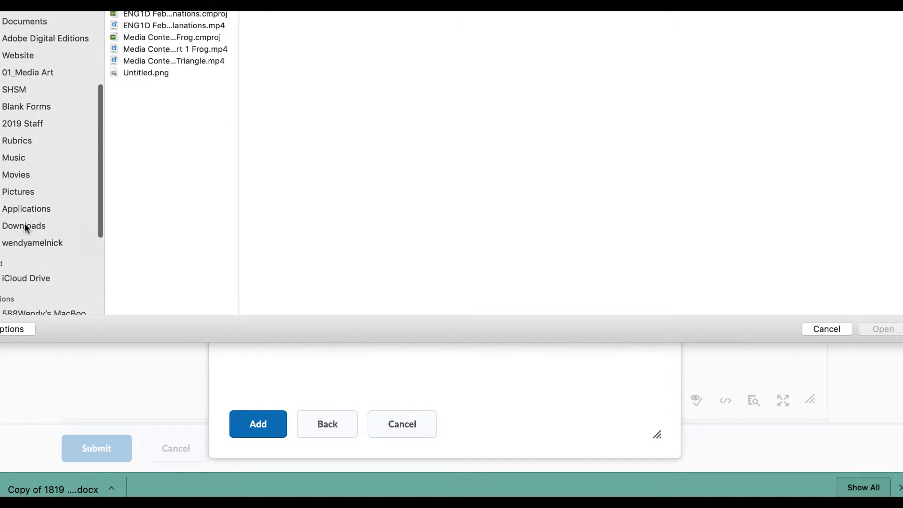
click(24, 225)
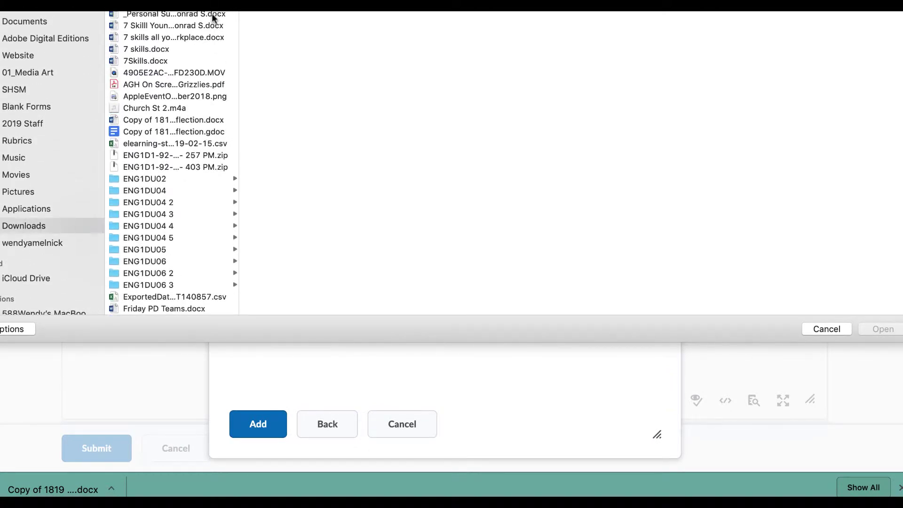
click(213, 15)
click(882, 328)
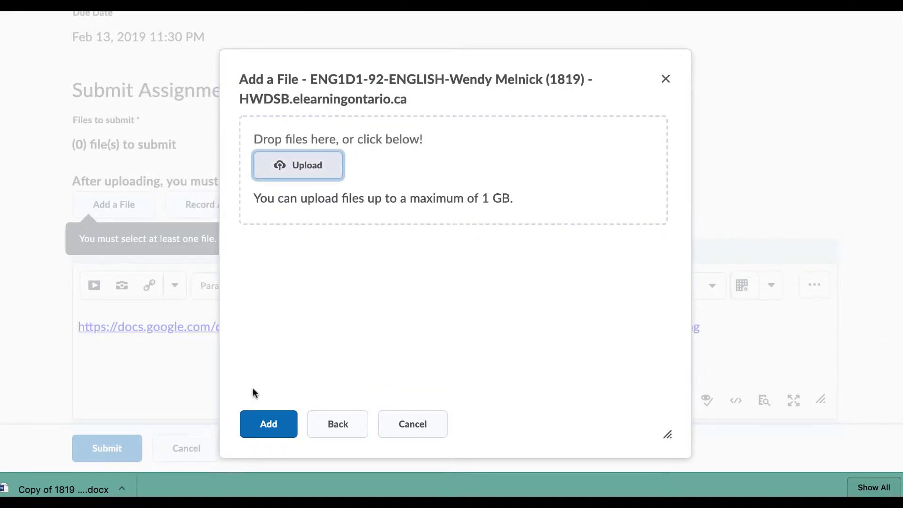
click(260, 424)
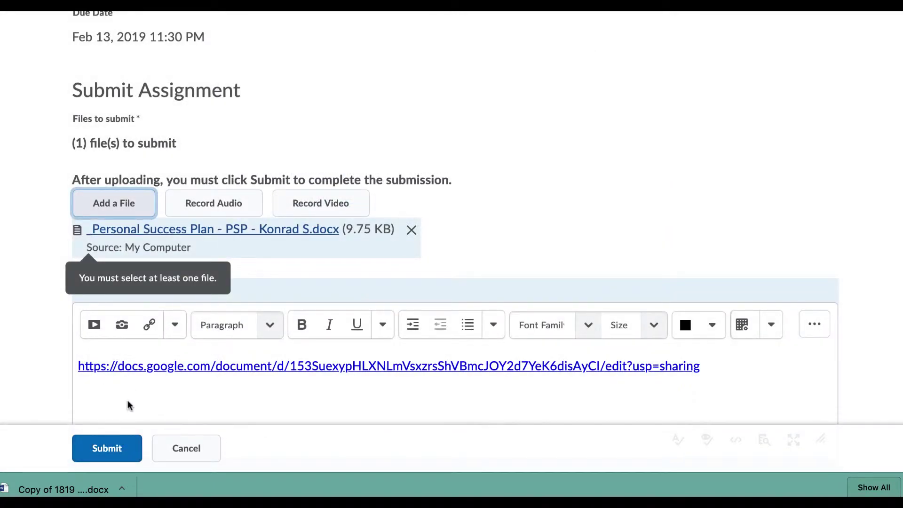
drag(130, 406, 108, 254)
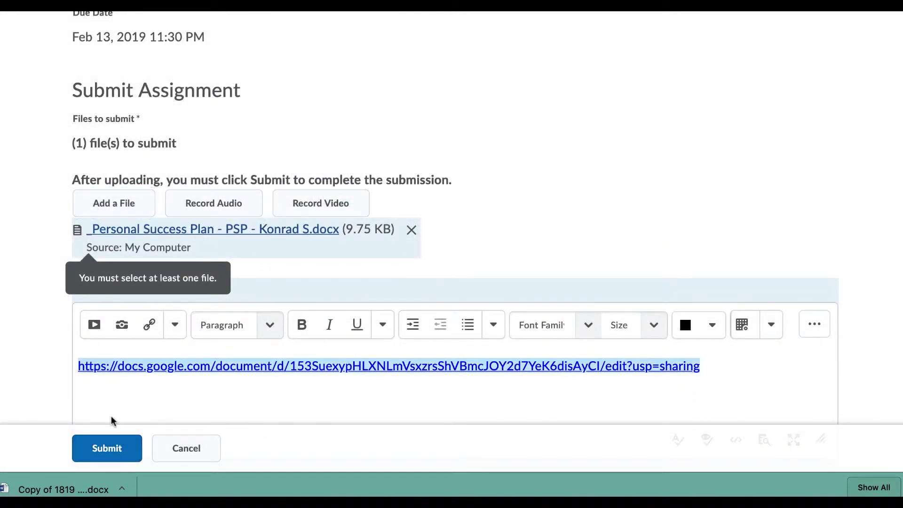
click(100, 449)
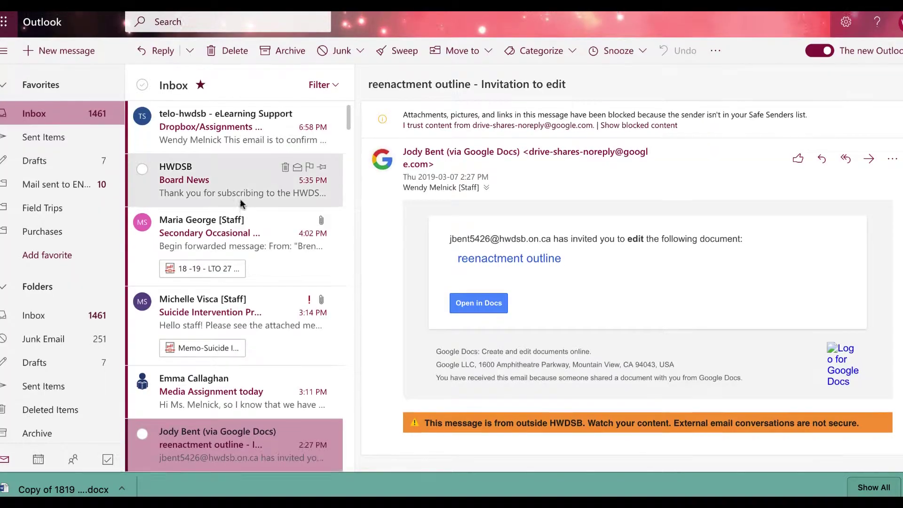
- Open eLearning Support's 'Dropbox/Assignments submission receipt' email at the top of the Inbox
click(225, 123)
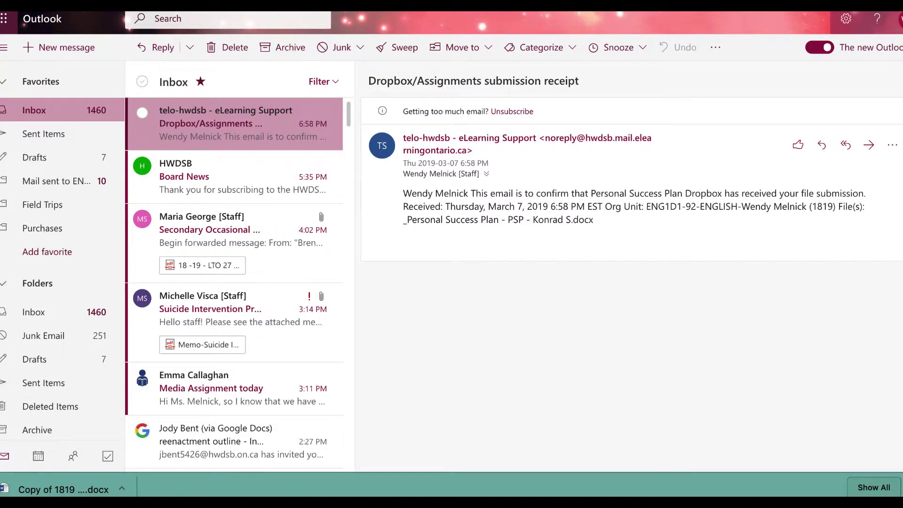
- Return to the eLearning course Content and open the Orientation Introduction guide
key(ctrl+Tab)
scroll(335, 293, down, 3)
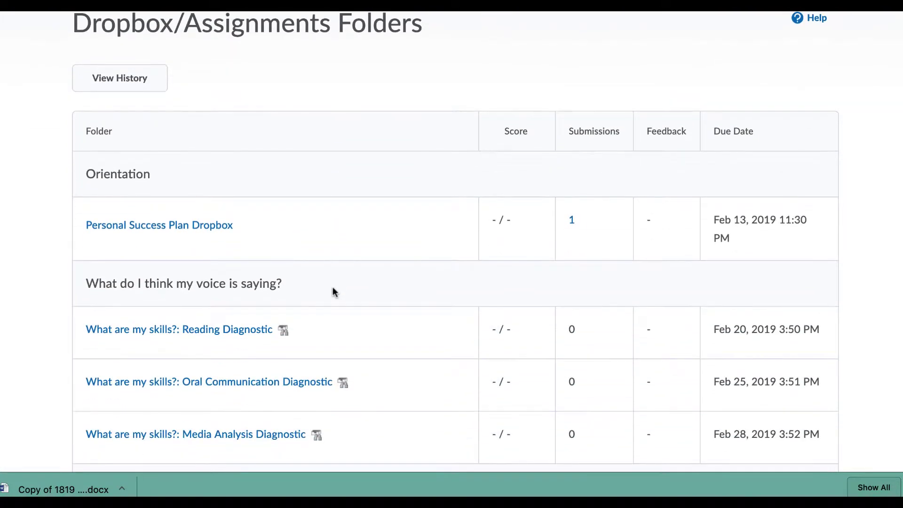
scroll(331, 289, up, 4)
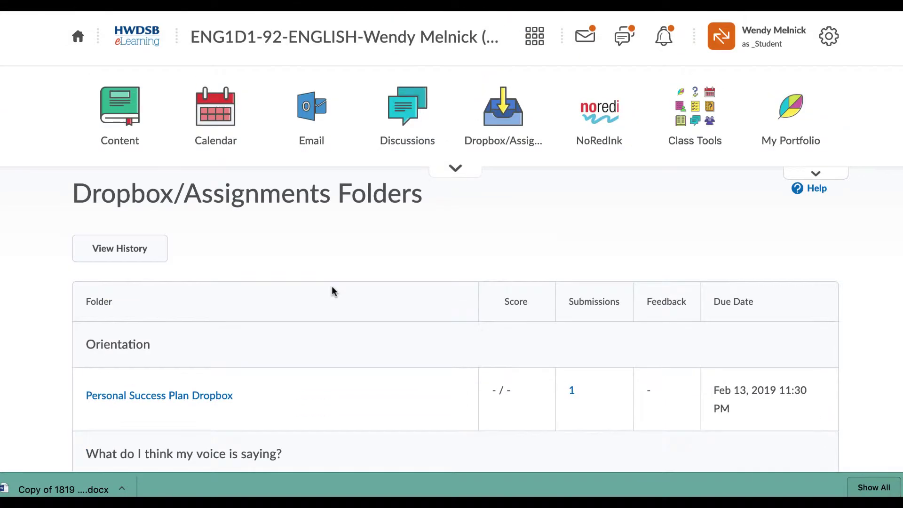
click(118, 142)
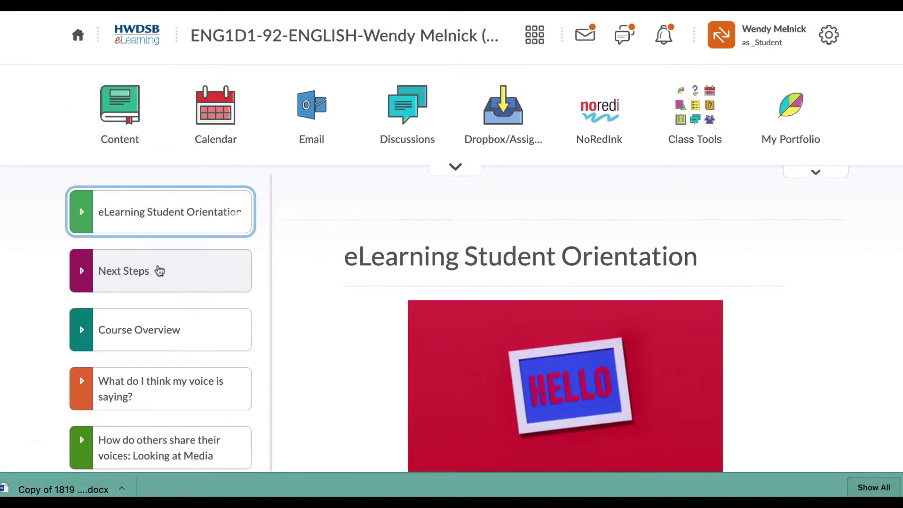
click(91, 228)
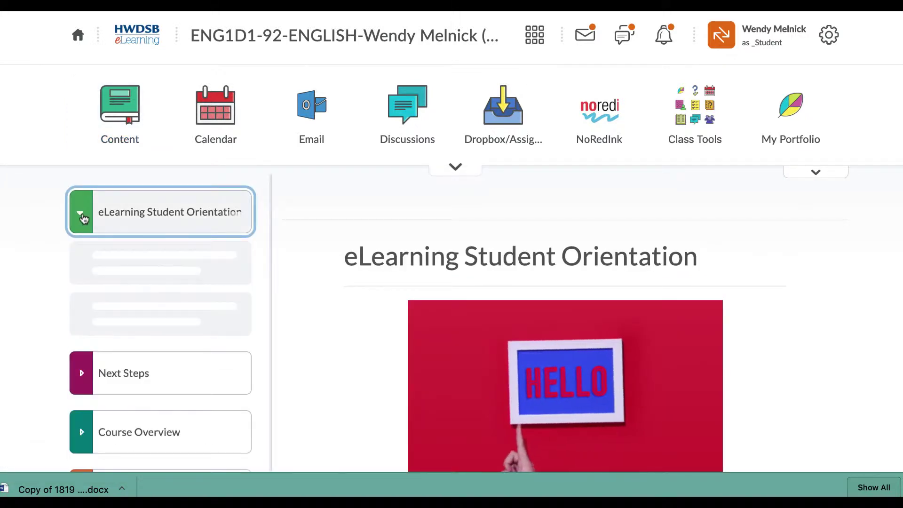
click(151, 255)
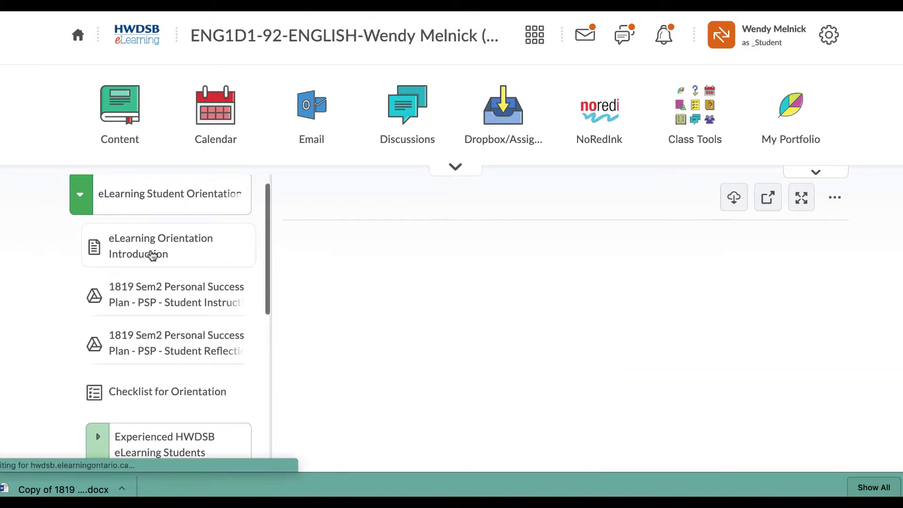
- Read the Introduction guide and bring up the Checklist for Orientation
scroll(609, 371, down, 5)
scroll(608, 369, up, 2)
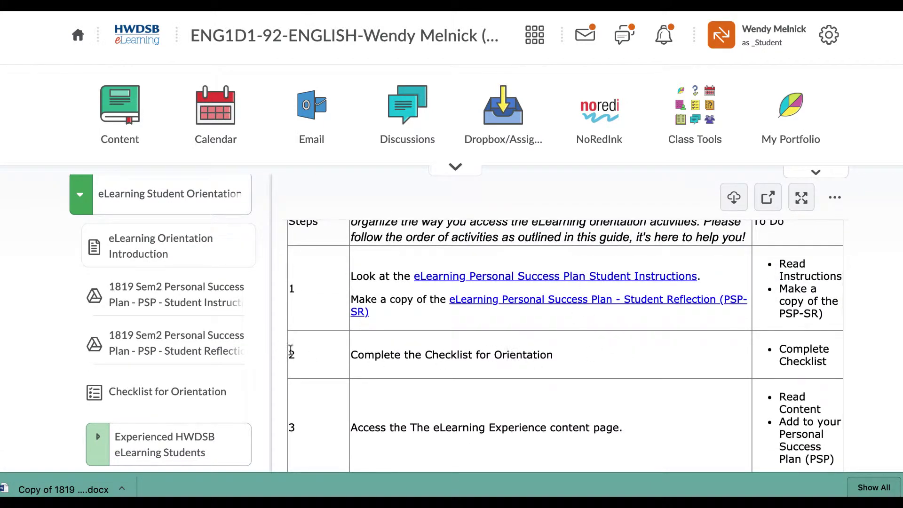
click(165, 396)
- Tick 'I've never taken an HWDSB eLearning course before' on the orientation checklist and save it
click(162, 397)
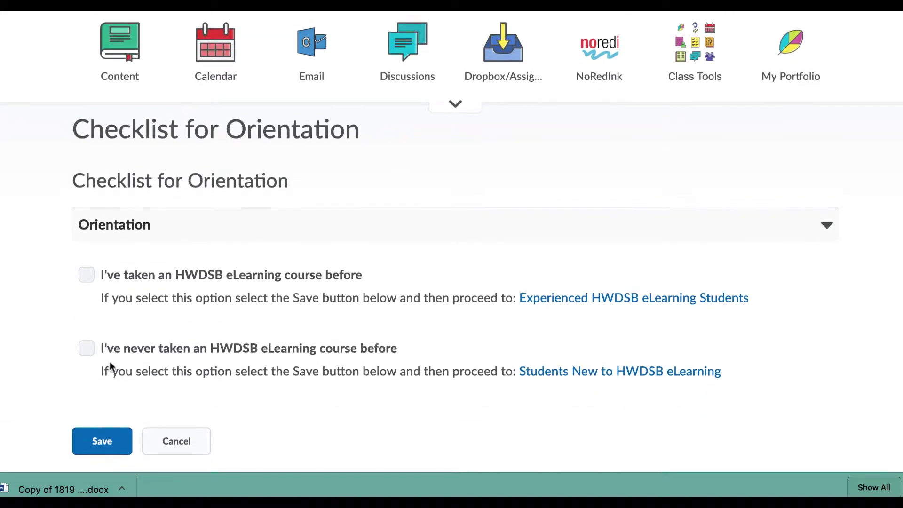
click(86, 349)
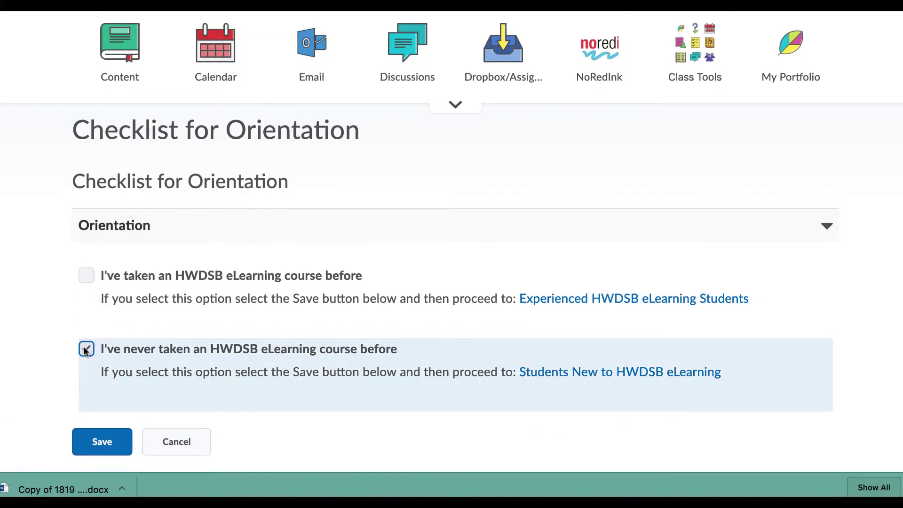
click(101, 444)
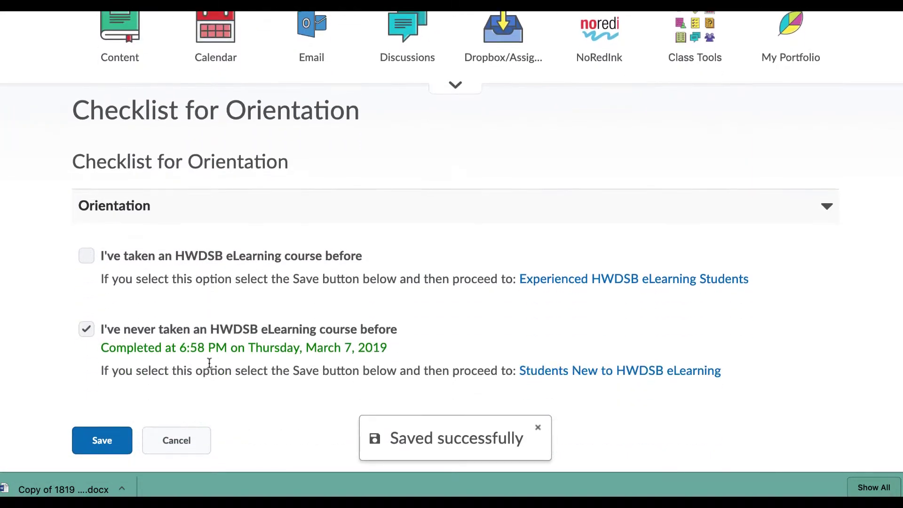
click(103, 444)
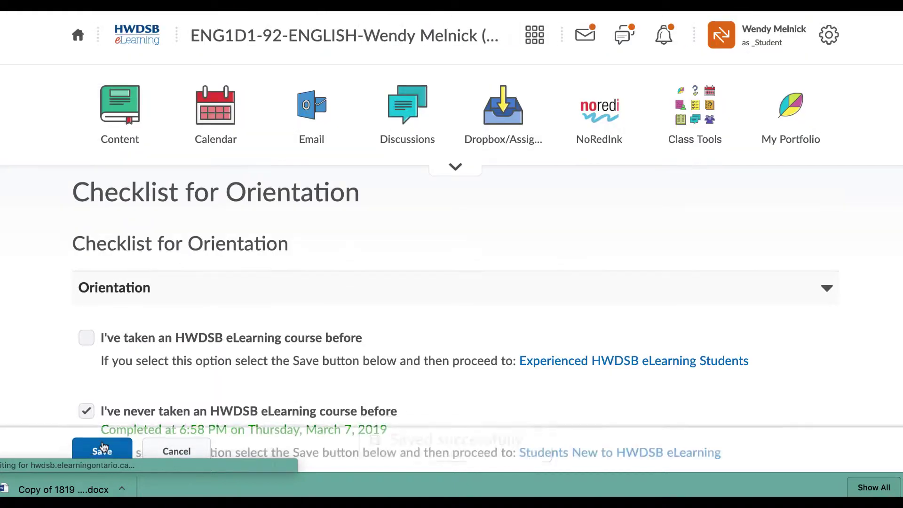
click(120, 140)
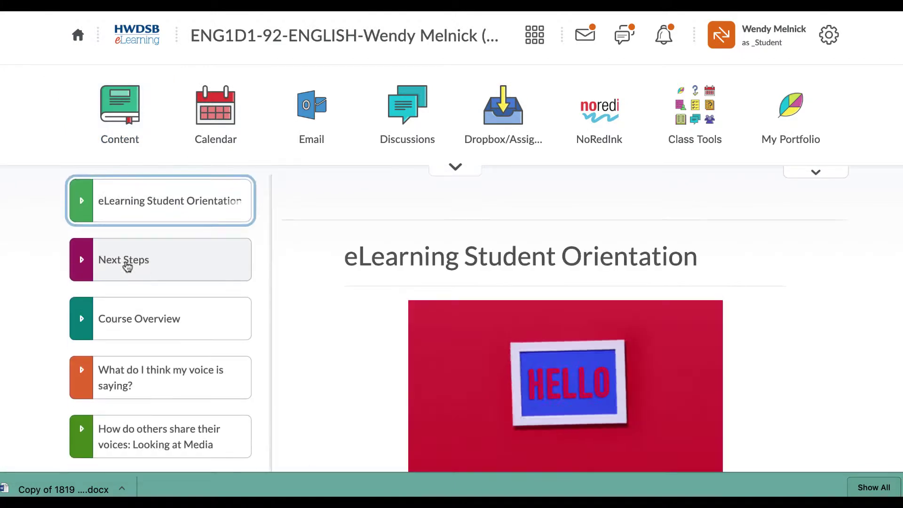
- Expand eLearning Student Orientation and its Students New to HWDSB eLearning section in Content
scroll(121, 250, up, 1)
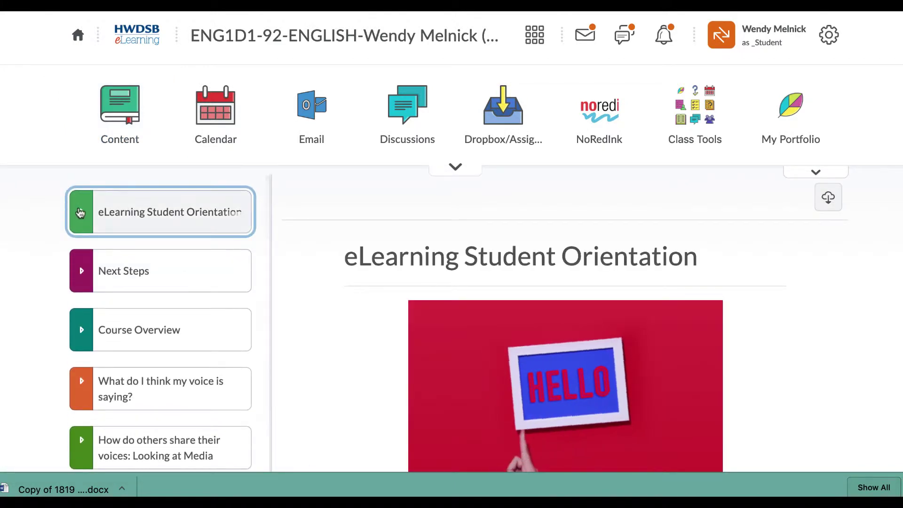
click(81, 212)
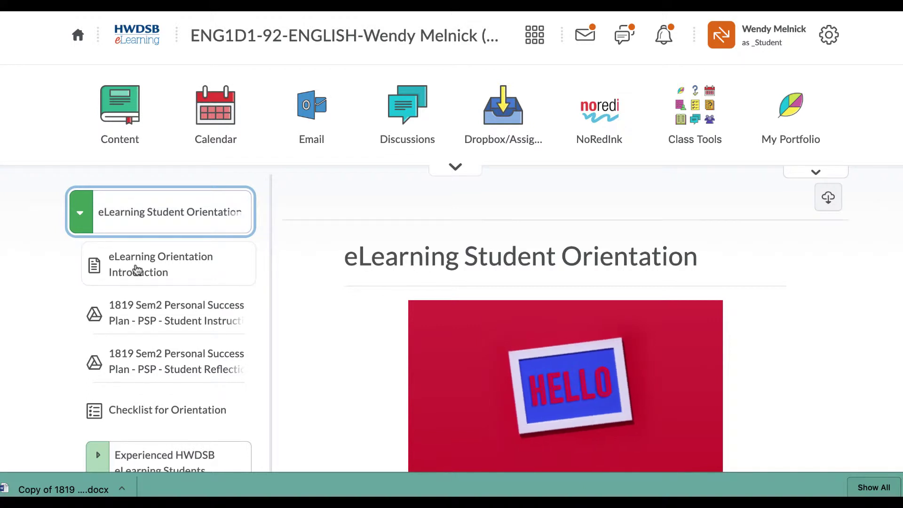
scroll(136, 269, down, 3)
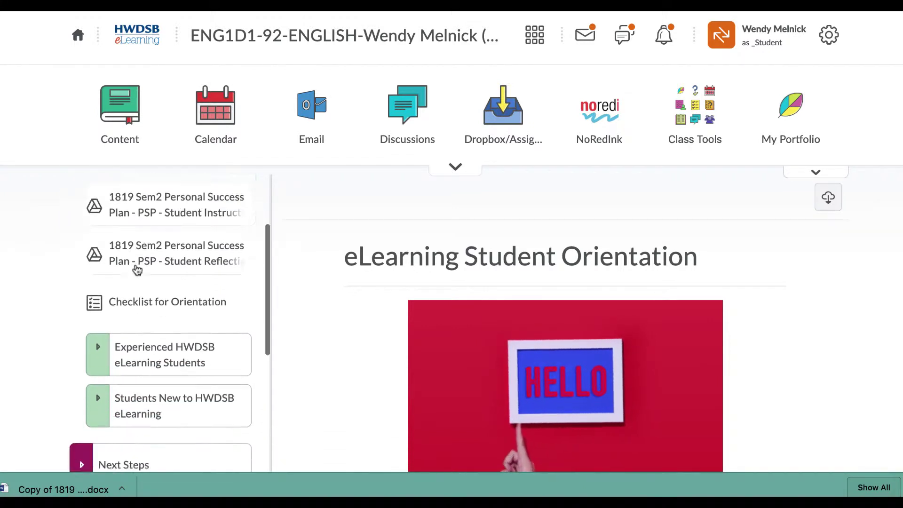
scroll(136, 269, down, 1)
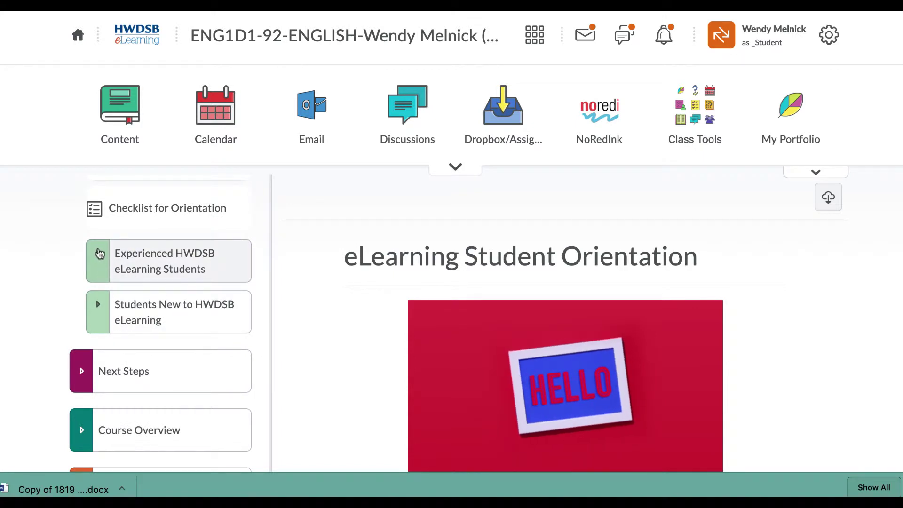
scroll(99, 254, down, 1)
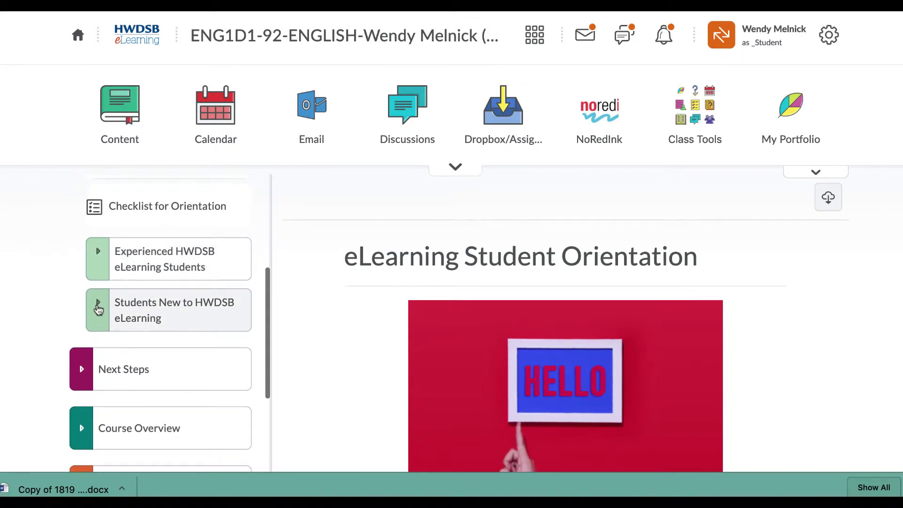
click(98, 308)
scroll(191, 302, down, 3)
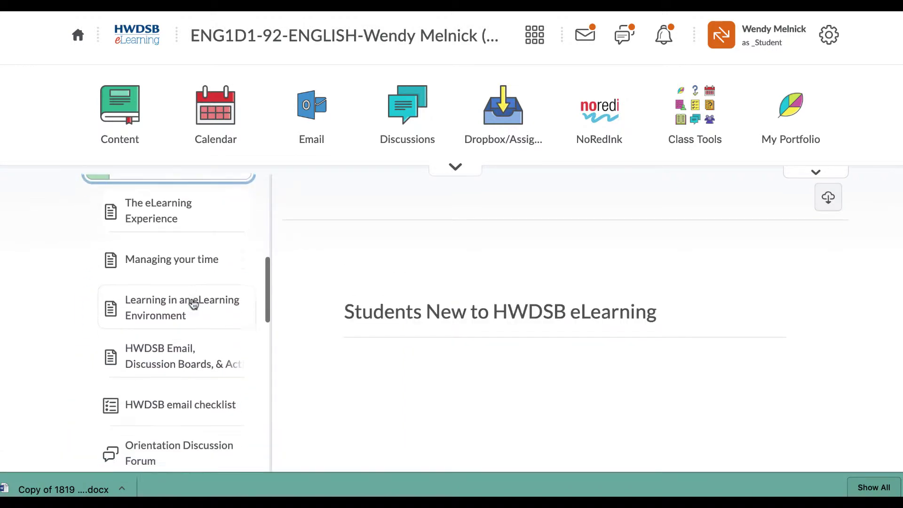
scroll(193, 303, down, 8)
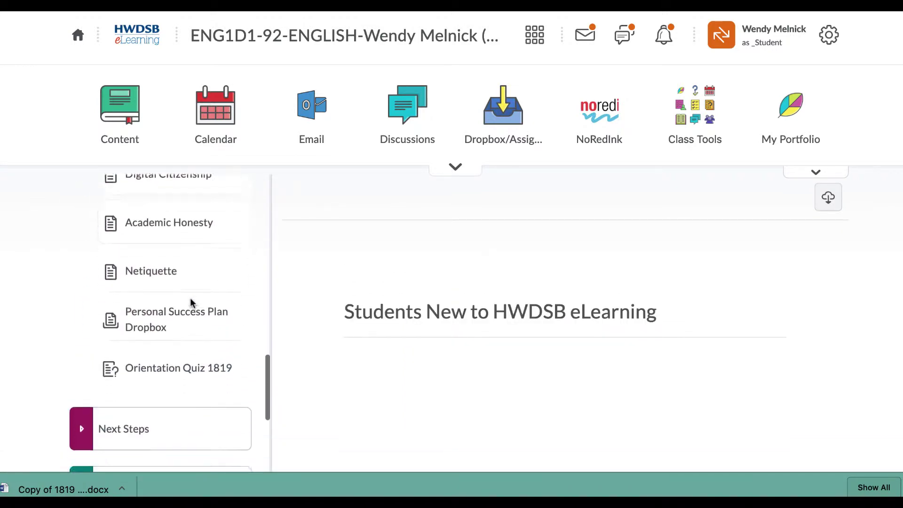
scroll(190, 297, down, 1)
scroll(190, 297, up, 10)
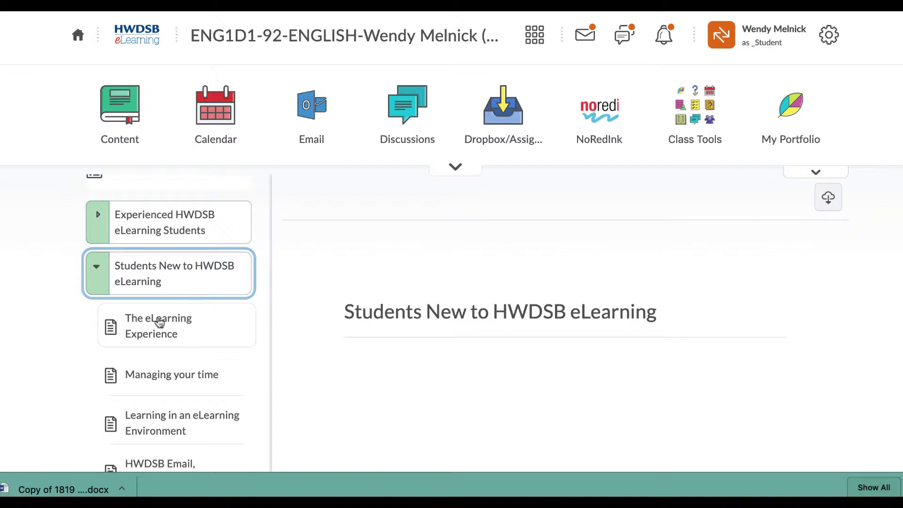
scroll(202, 335, down, 2)
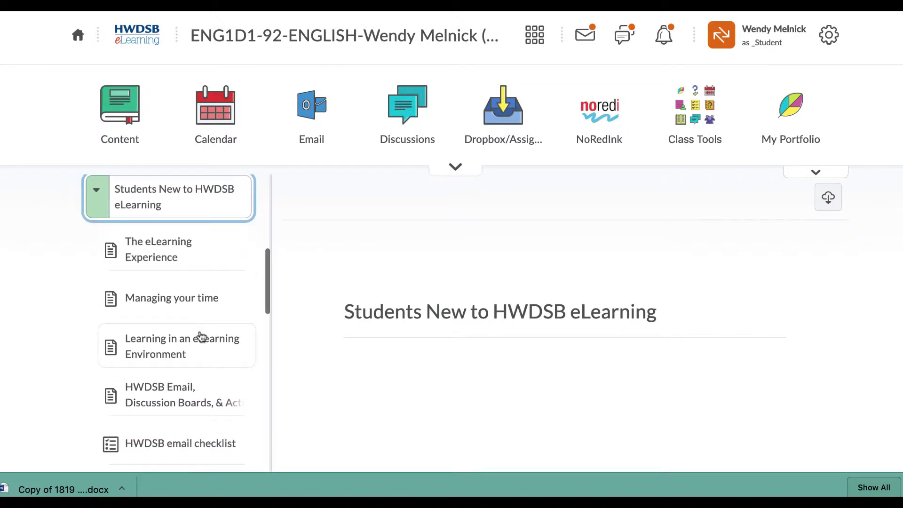
- Read The eLearning Experience, Managing your time and Learning in an eLearning Environment lessons
click(161, 256)
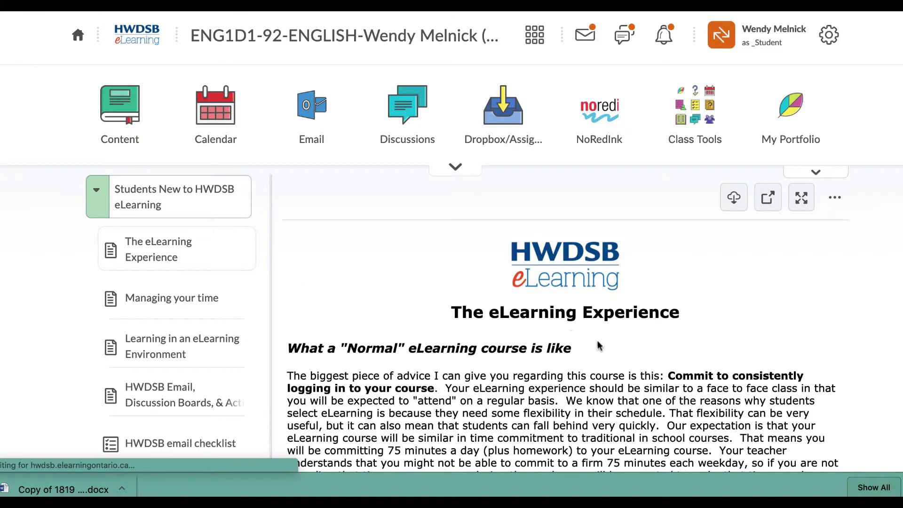
scroll(611, 354, down, 10)
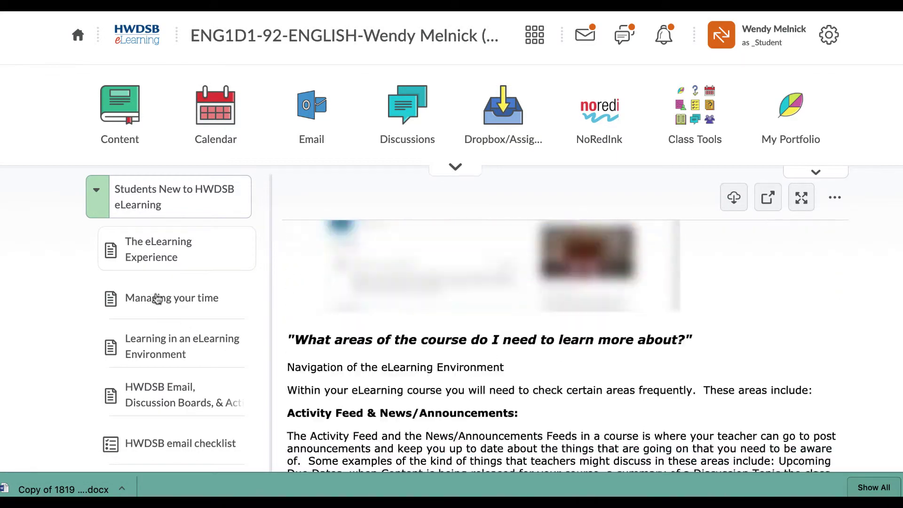
click(157, 298)
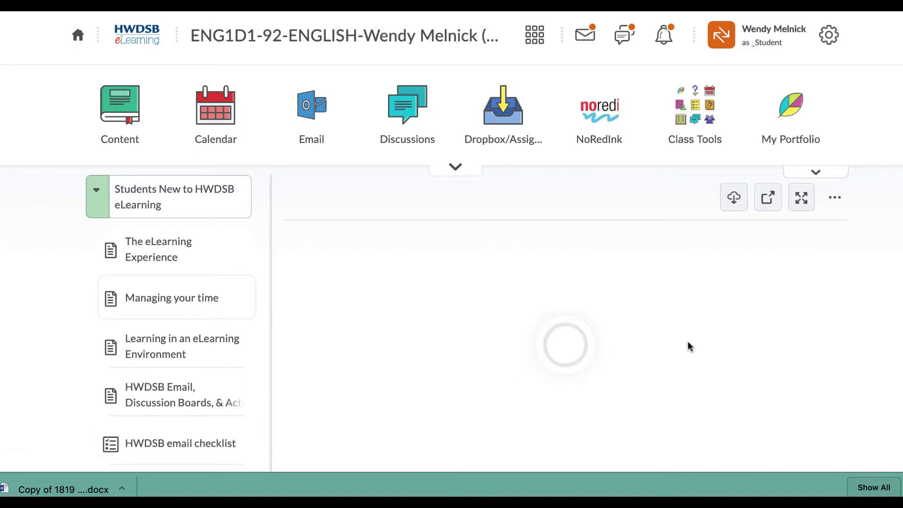
scroll(678, 355, down, 3)
click(165, 343)
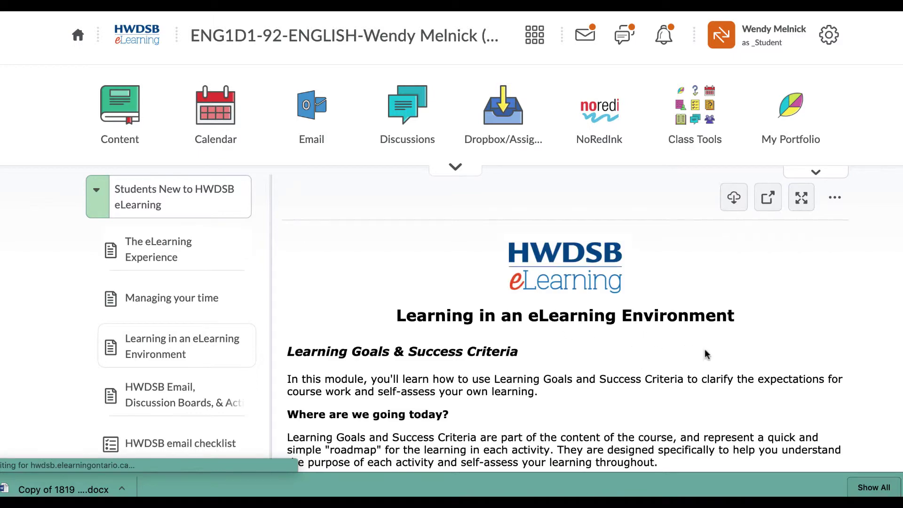
scroll(703, 349, down, 8)
scroll(704, 354, down, 8)
scroll(704, 354, down, 10)
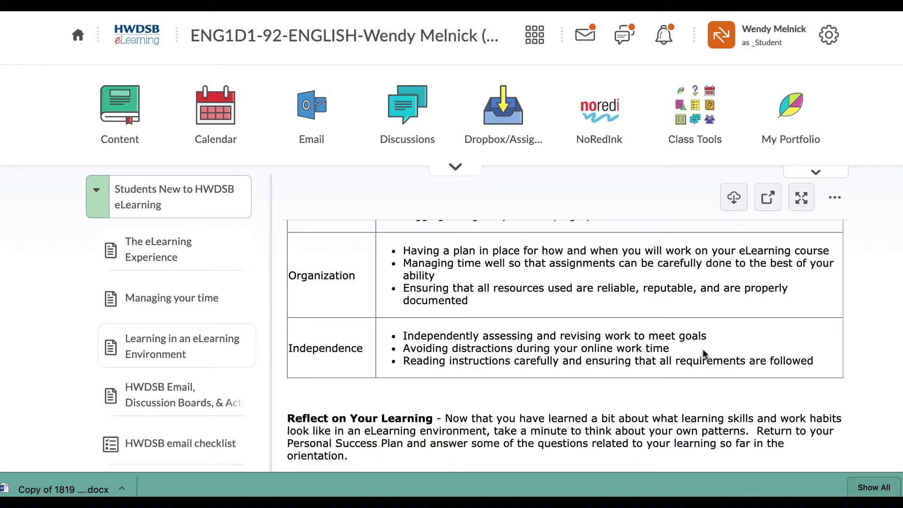
scroll(175, 403, down, 1)
scroll(175, 403, down, 4)
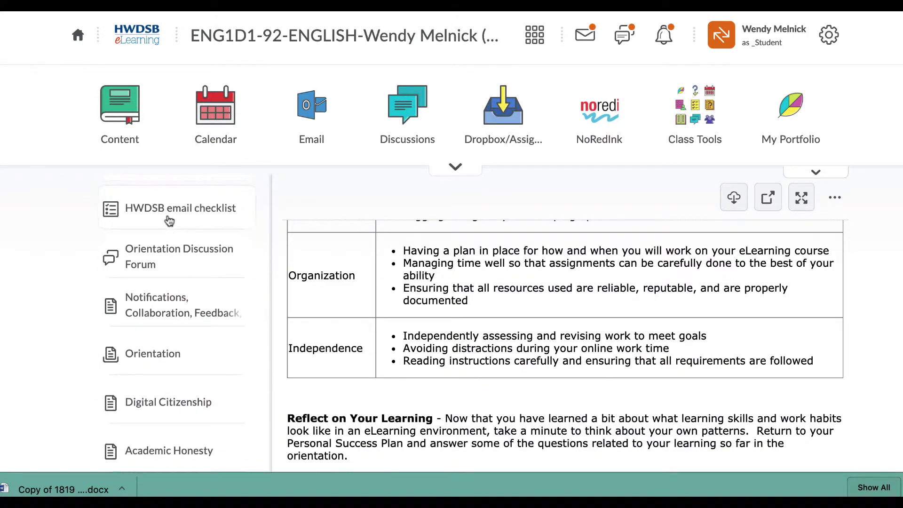
scroll(170, 220, down, 1)
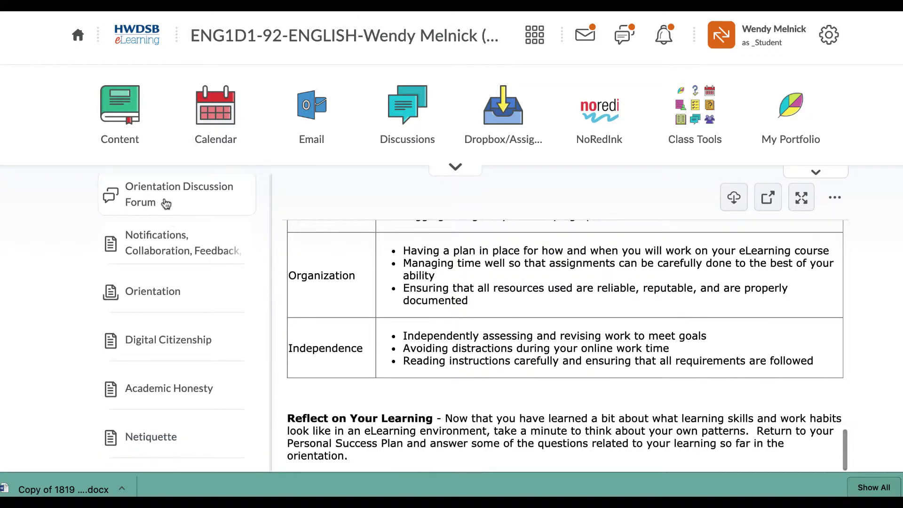
- Review the Orientation Discussion Forum, the notifications and feedback lesson, and the Orientation assignment
click(166, 203)
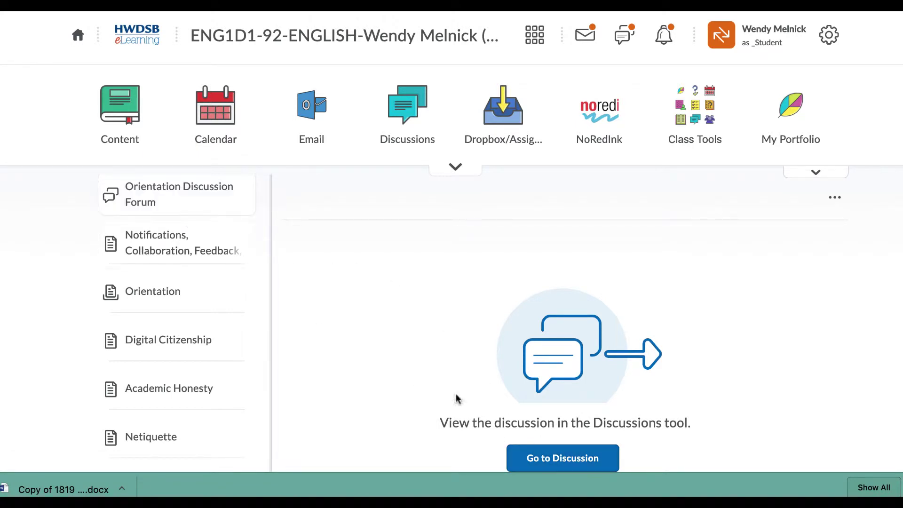
click(148, 251)
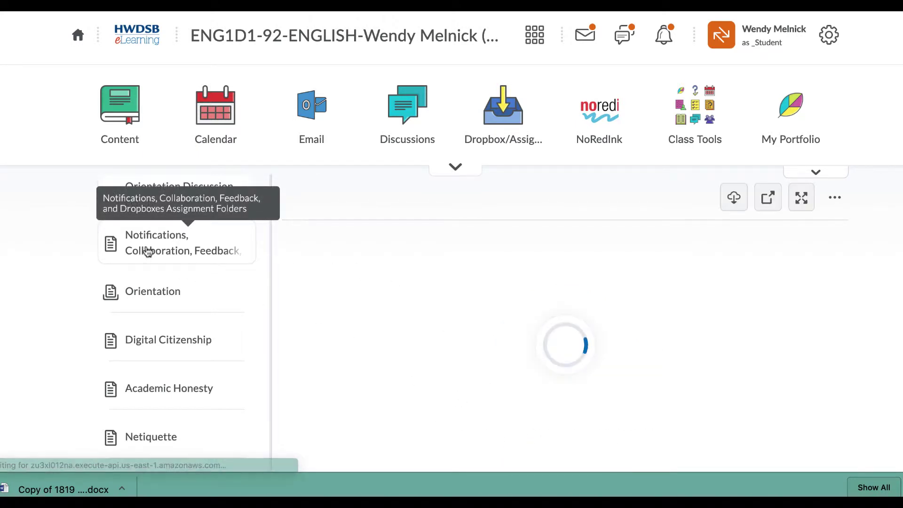
scroll(649, 394, down, 6)
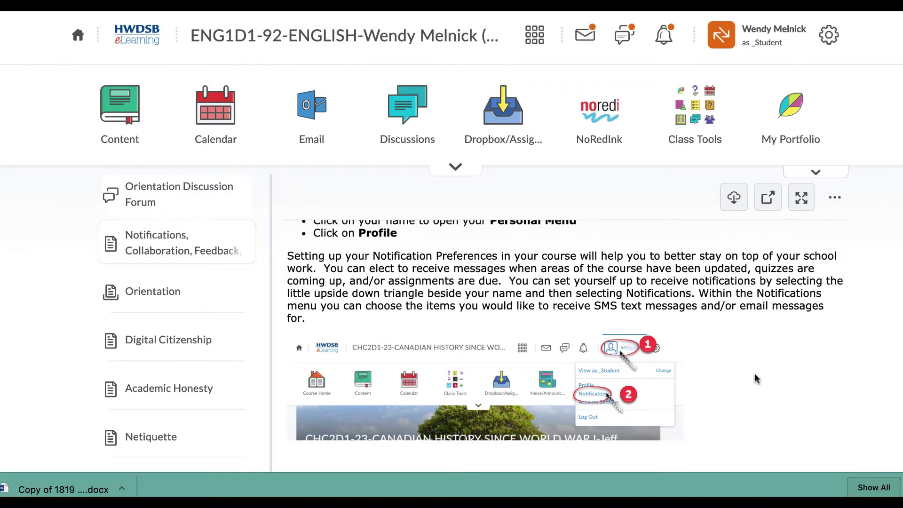
scroll(754, 373, down, 4)
scroll(754, 375, down, 5)
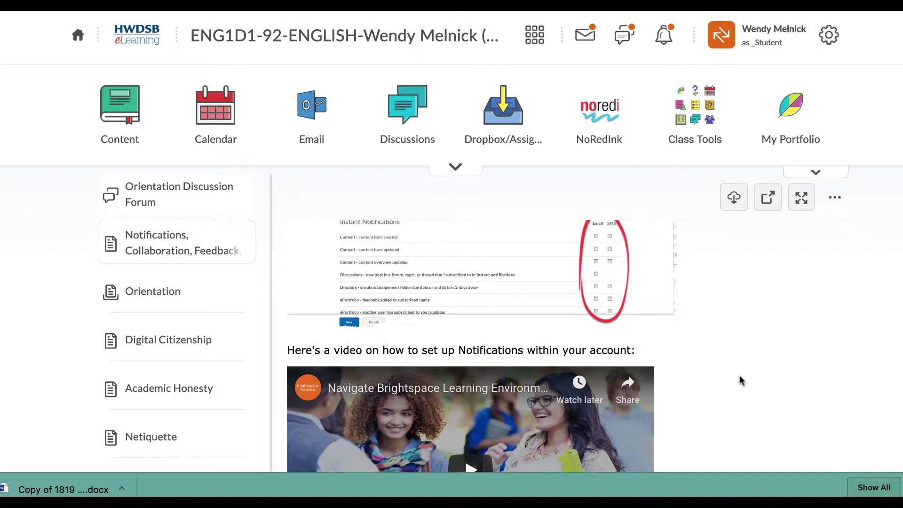
scroll(739, 381, up, 2)
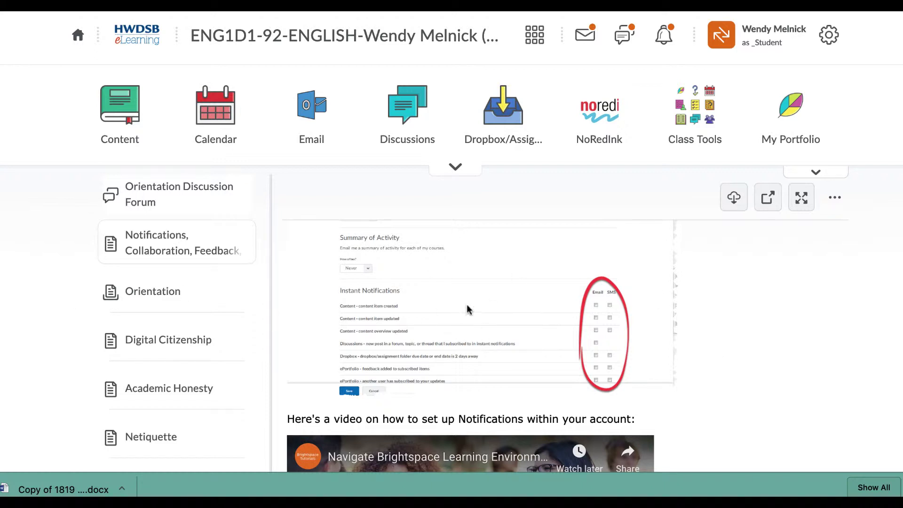
click(151, 294)
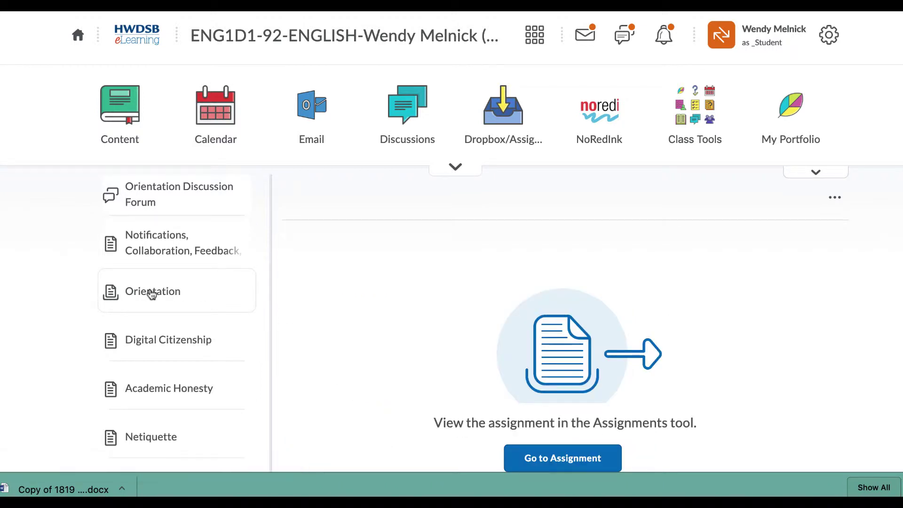
scroll(151, 294, down, 3)
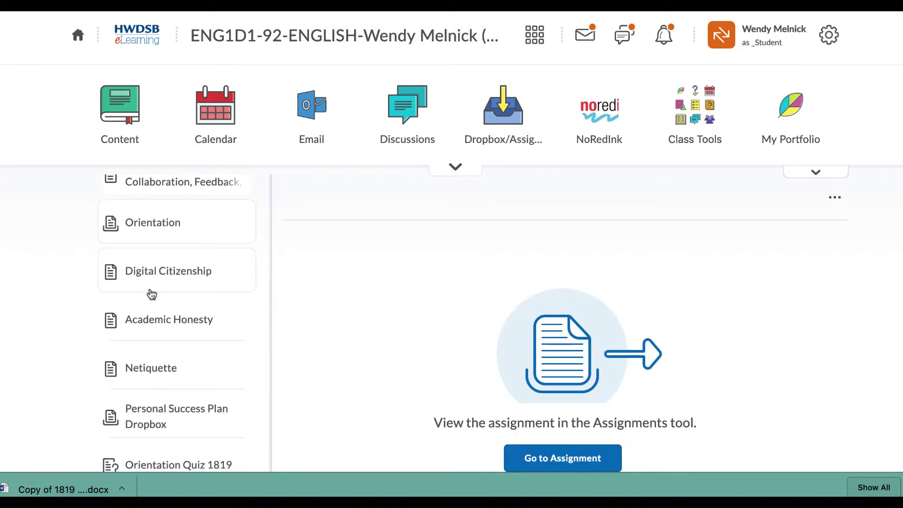
- Read the Digital Citizenship, Academic Honesty and Netiquette lessons
click(150, 275)
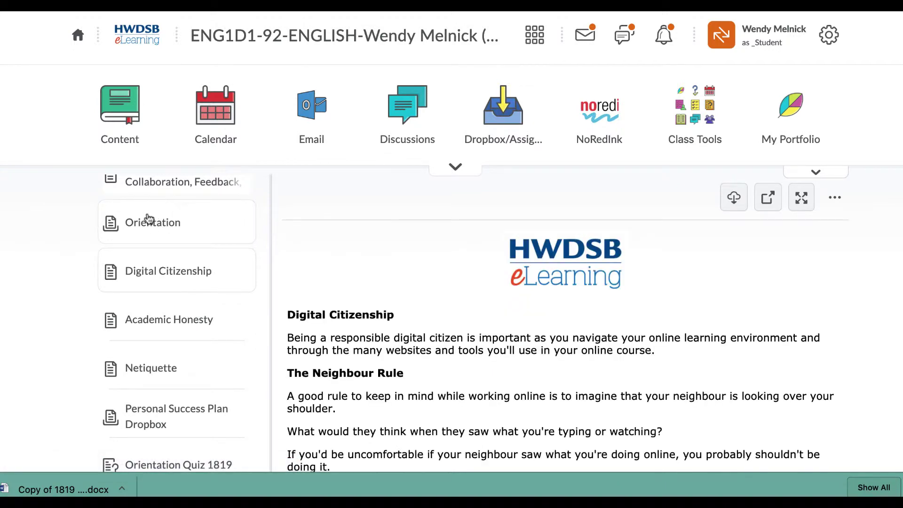
scroll(448, 330, down, 10)
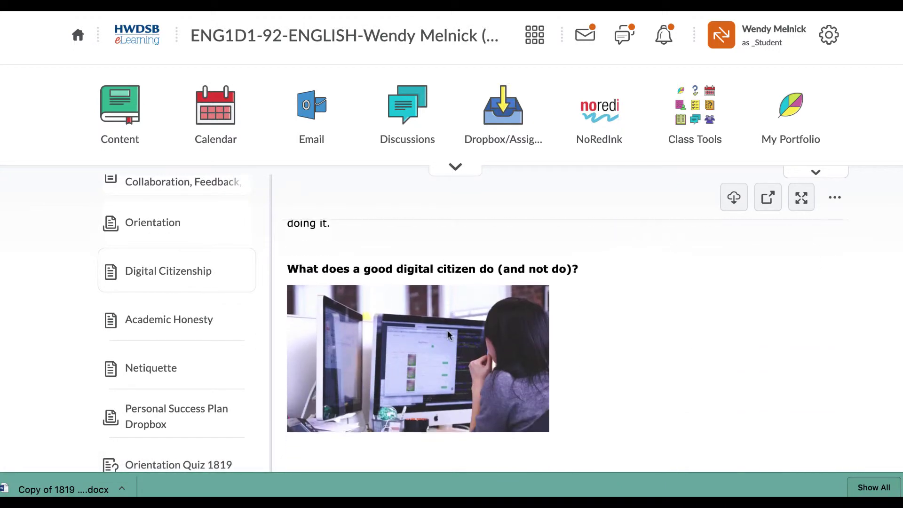
scroll(447, 331, down, 3)
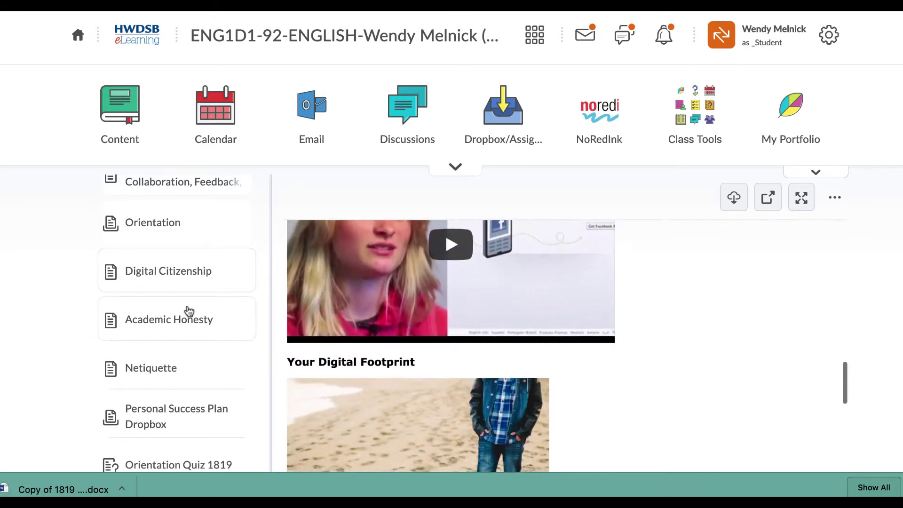
scroll(162, 322, down, 2)
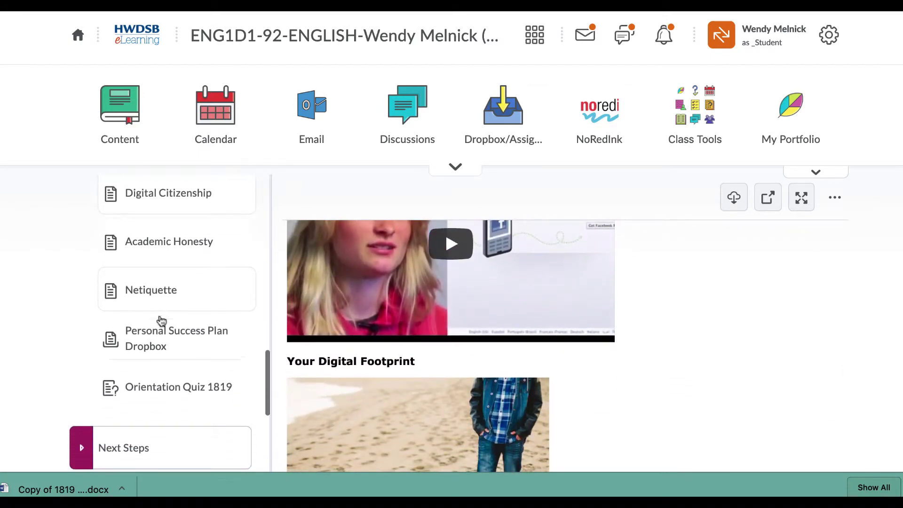
click(160, 249)
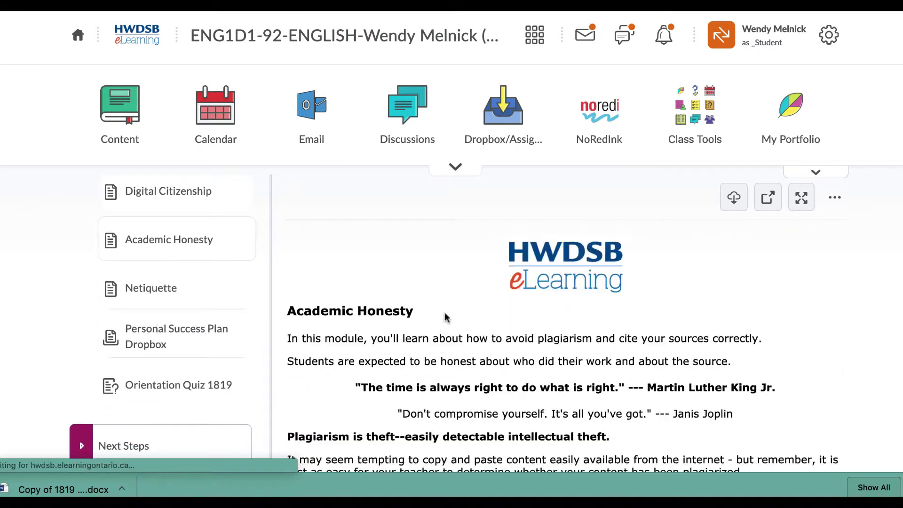
scroll(444, 312, down, 5)
click(170, 297)
scroll(517, 334, down, 1)
scroll(517, 333, down, 12)
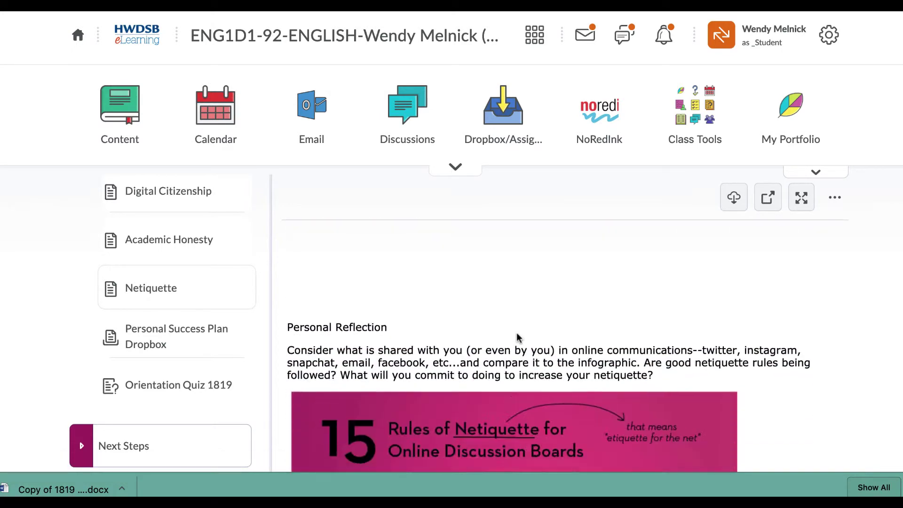
scroll(516, 333, down, 3)
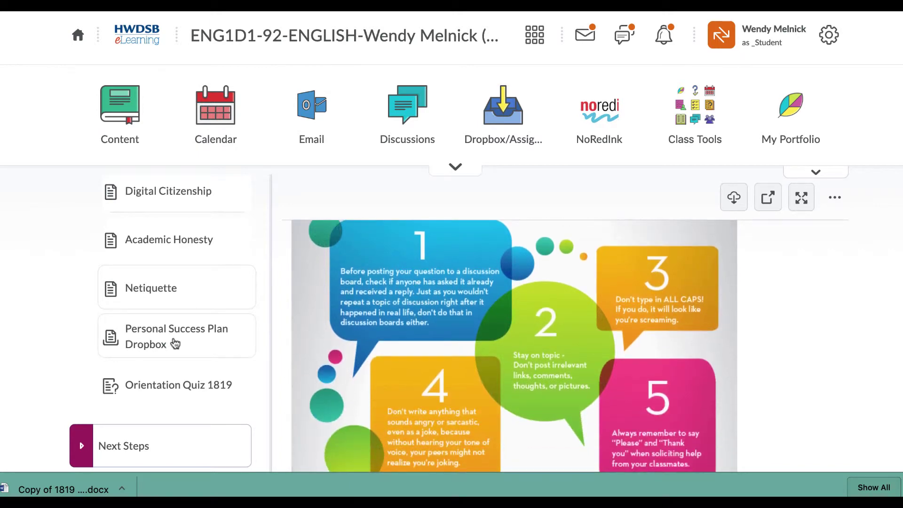
- Open the Personal Success Plan Dropbox item, then the Orientation Quiz 1819 page
click(176, 343)
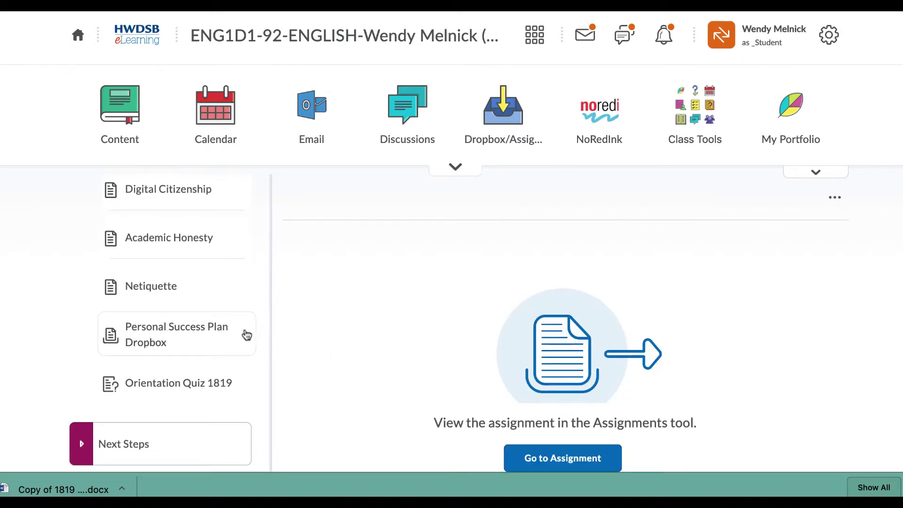
click(161, 389)
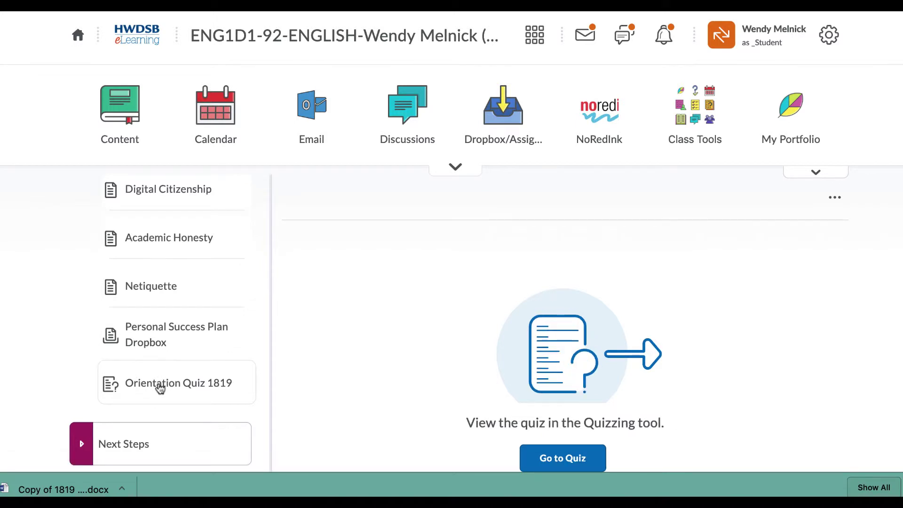
scroll(161, 389, down, 5)
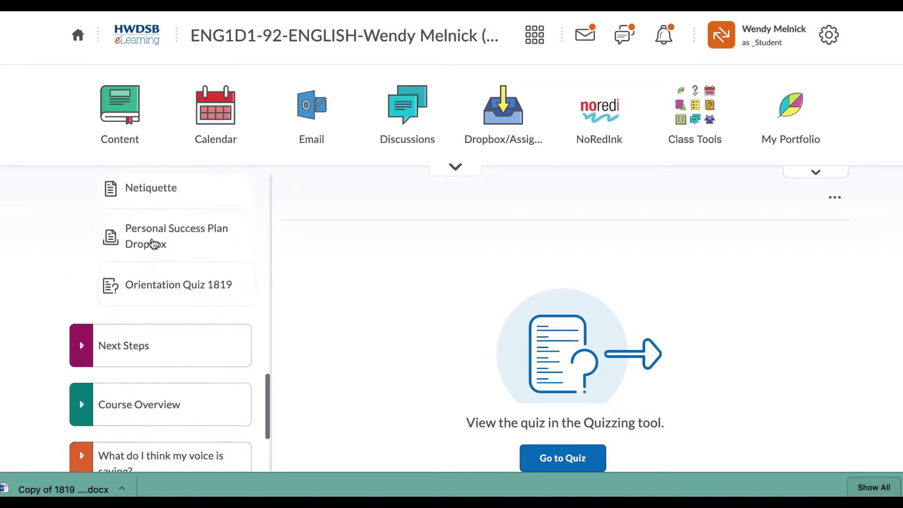
scroll(151, 241, up, 2)
scroll(151, 241, down, 5)
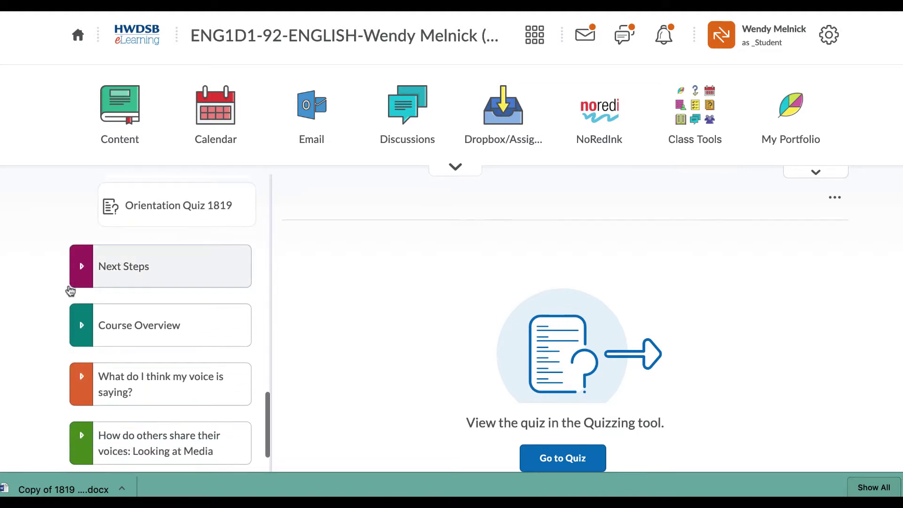
- Expand the Next Steps module and open the Introductions: This is Me discussion
click(81, 267)
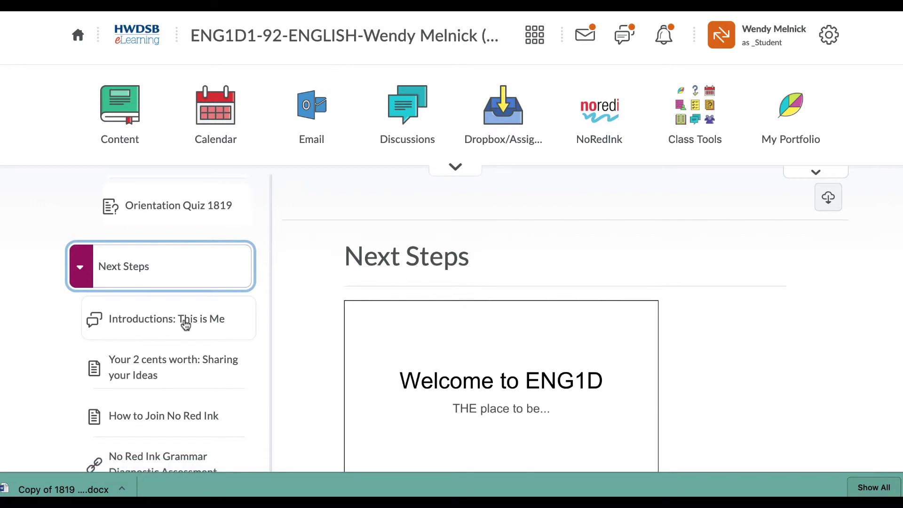
scroll(185, 324, down, 2)
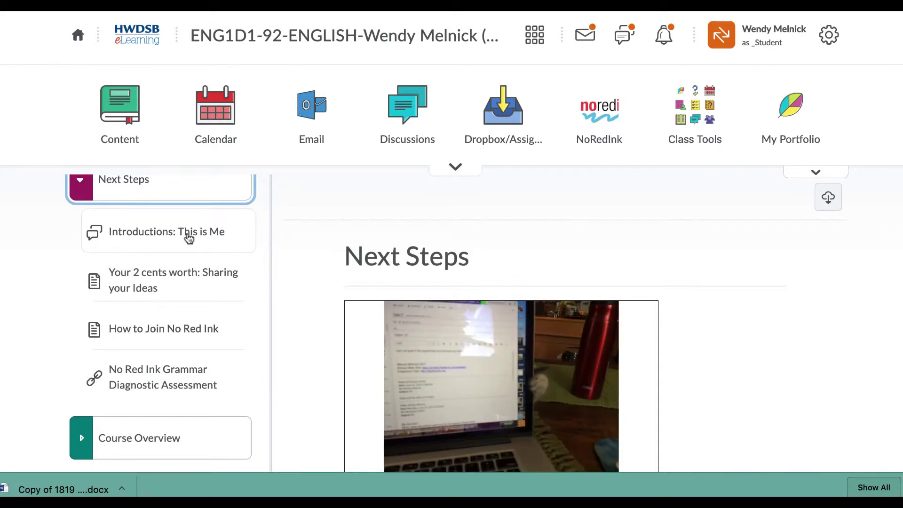
scroll(167, 235, up, 1)
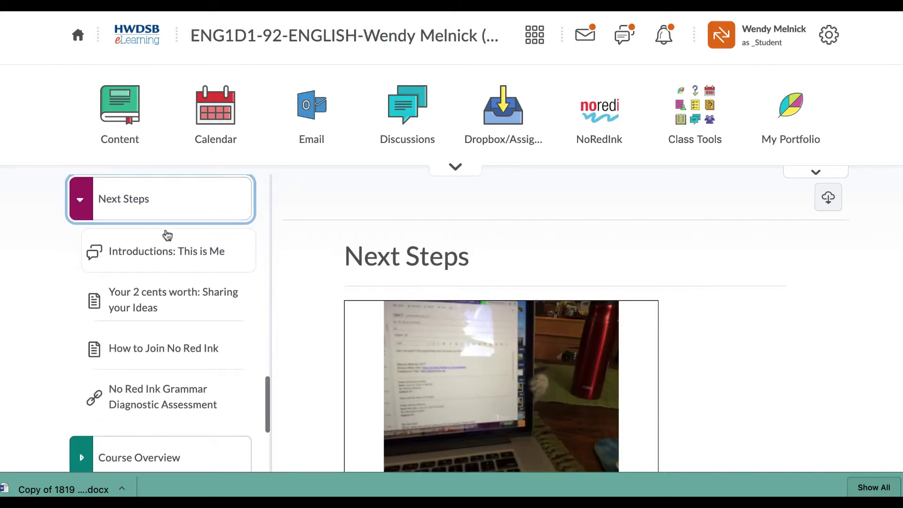
click(169, 255)
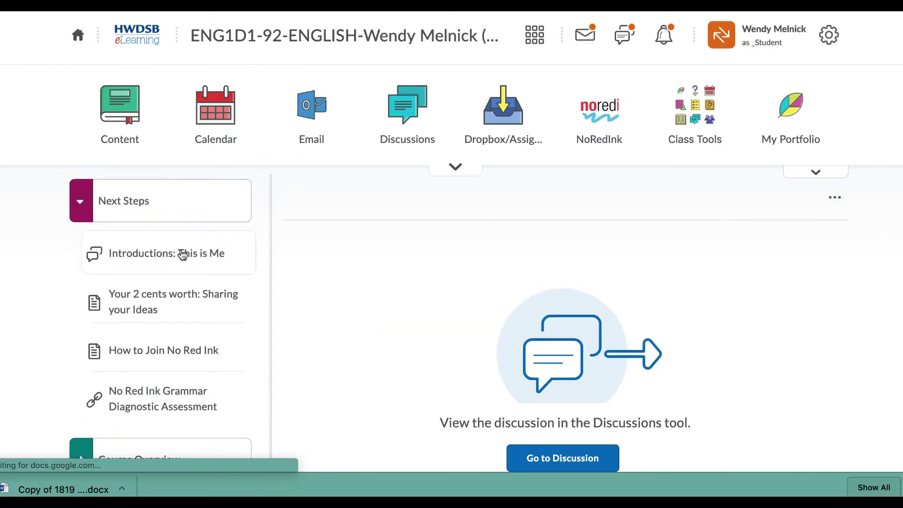
- Read the 'Your 2 cents worth: Sharing your Ideas' Plastics prompt, videos and links
click(147, 305)
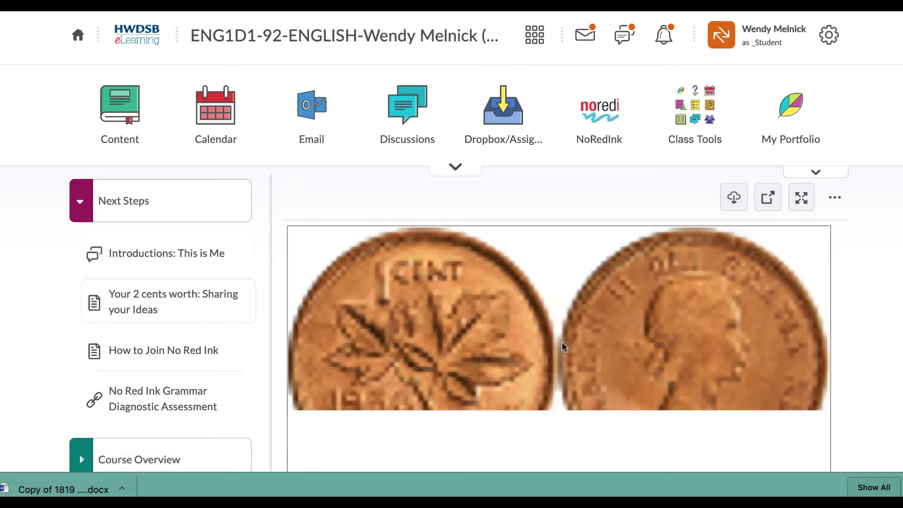
scroll(560, 345, down, 5)
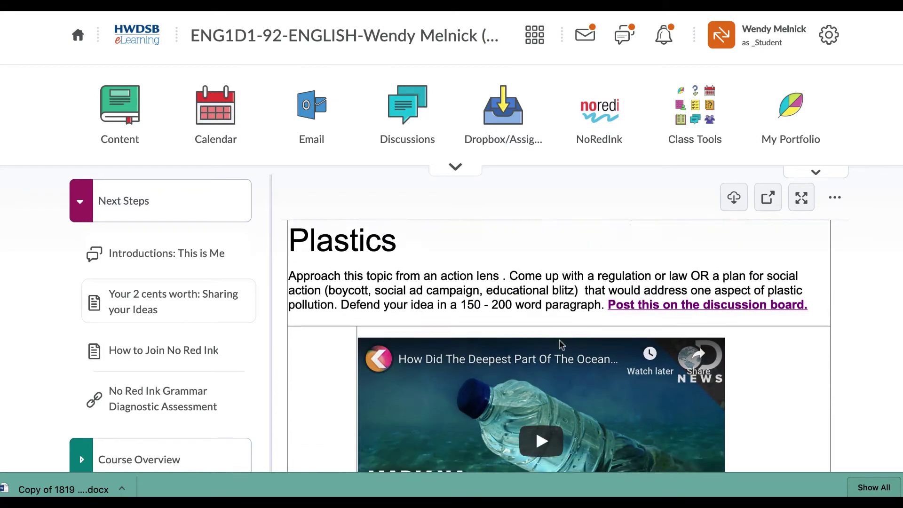
scroll(559, 345, down, 6)
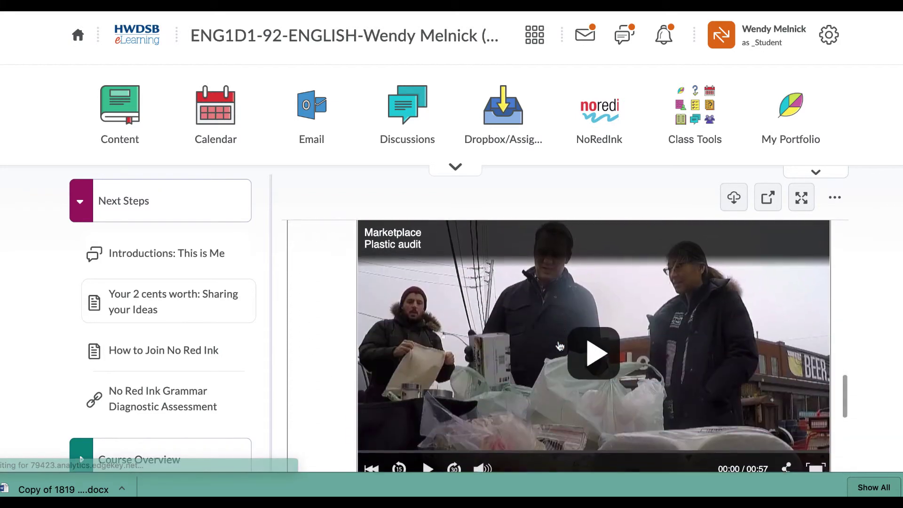
scroll(558, 346, down, 5)
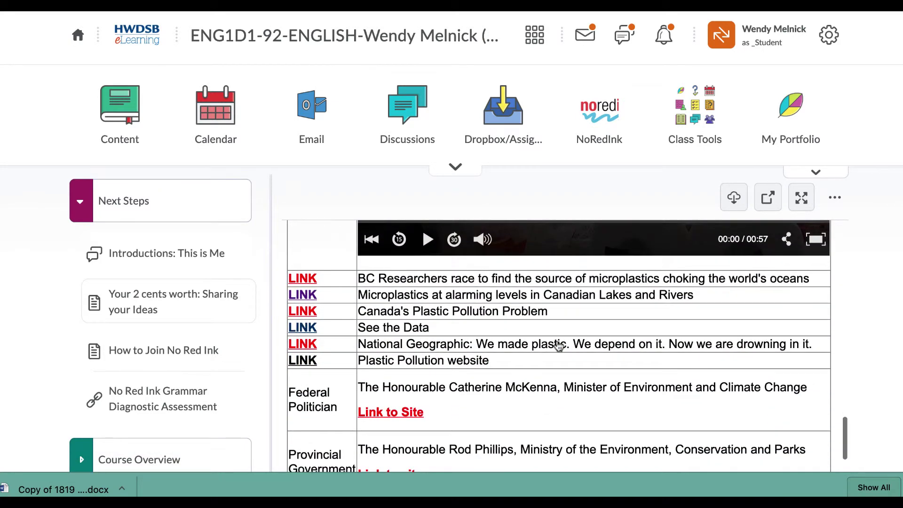
scroll(559, 346, up, 11)
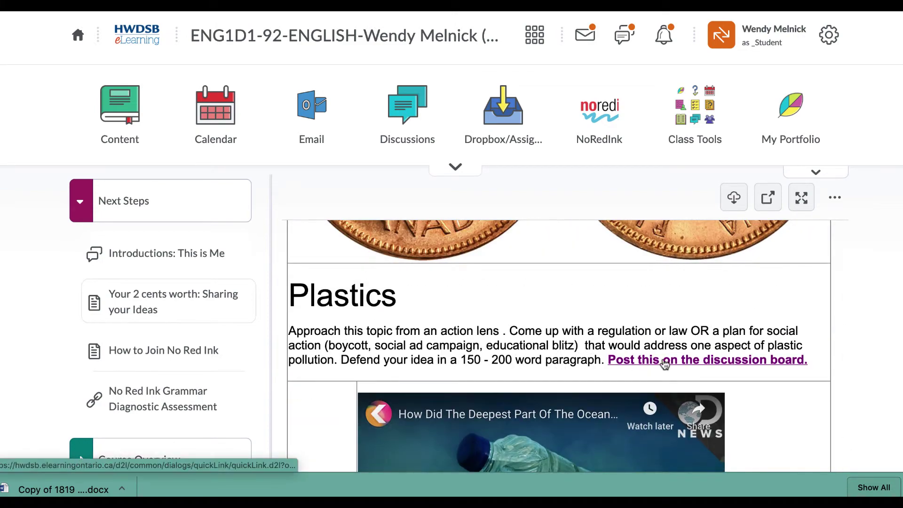
scroll(571, 362, down, 15)
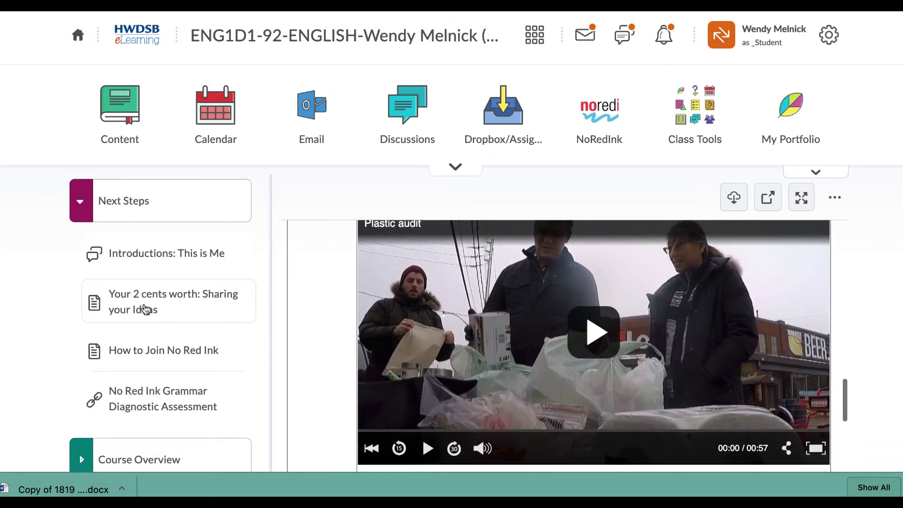
scroll(149, 304, down, 3)
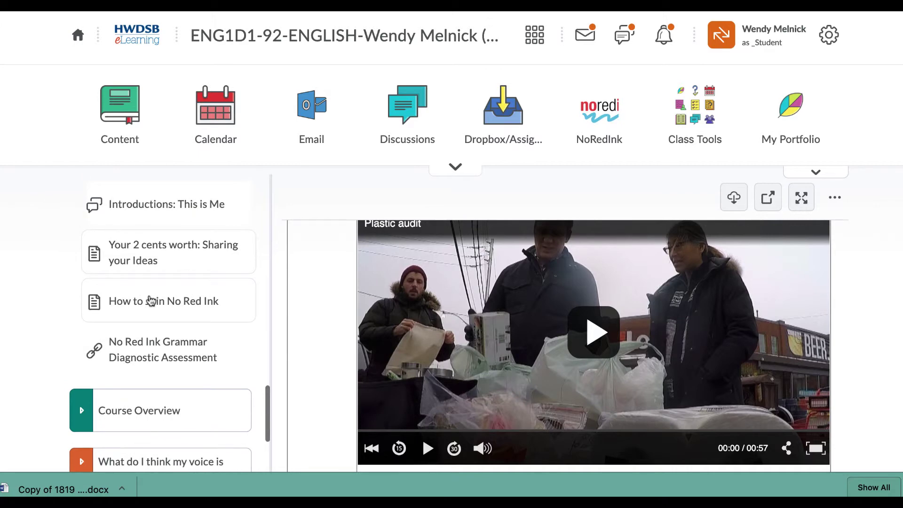
- Watch the How to Join No Red Ink video, then open the Grammar Diagnostic Assessment link
click(148, 302)
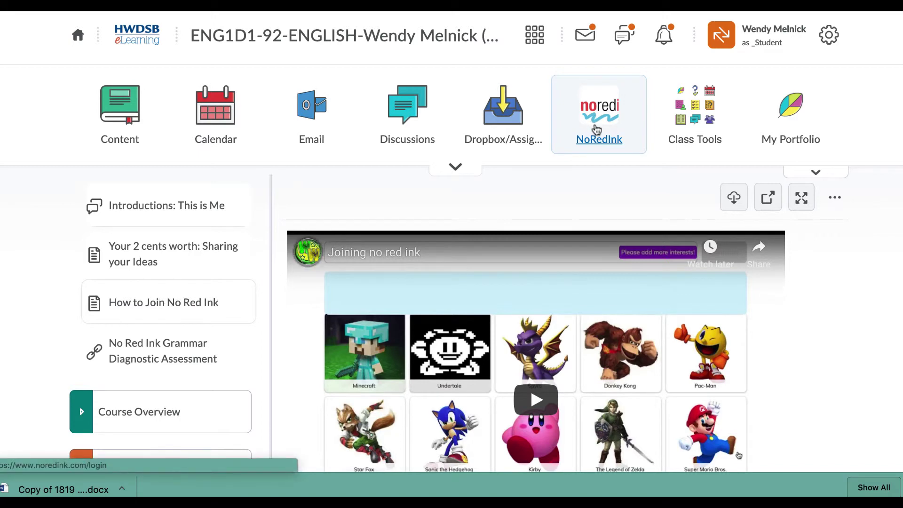
scroll(808, 285, down, 1)
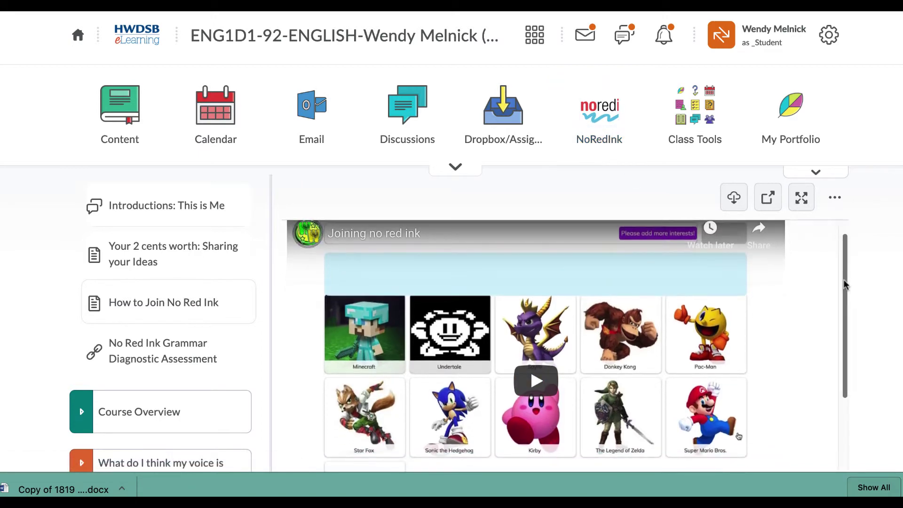
scroll(842, 283, down, 4)
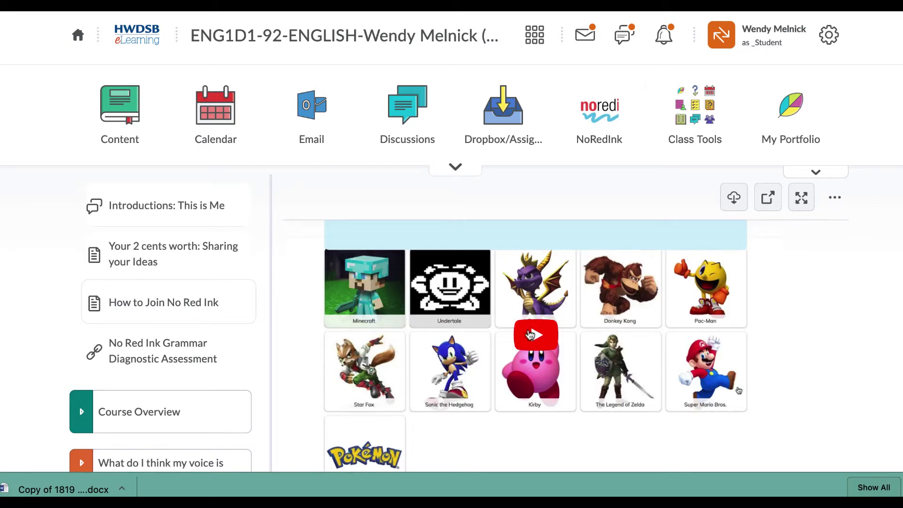
scroll(775, 320, down, 4)
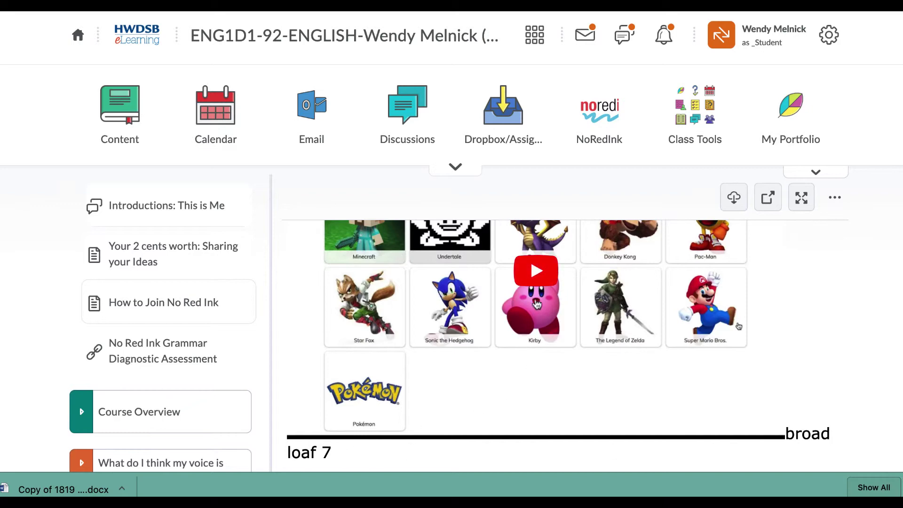
scroll(536, 308, up, 3)
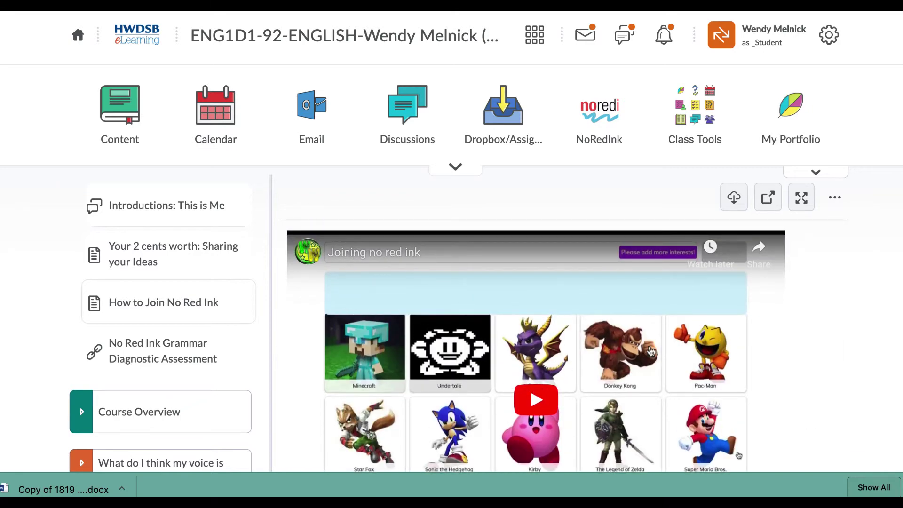
click(145, 357)
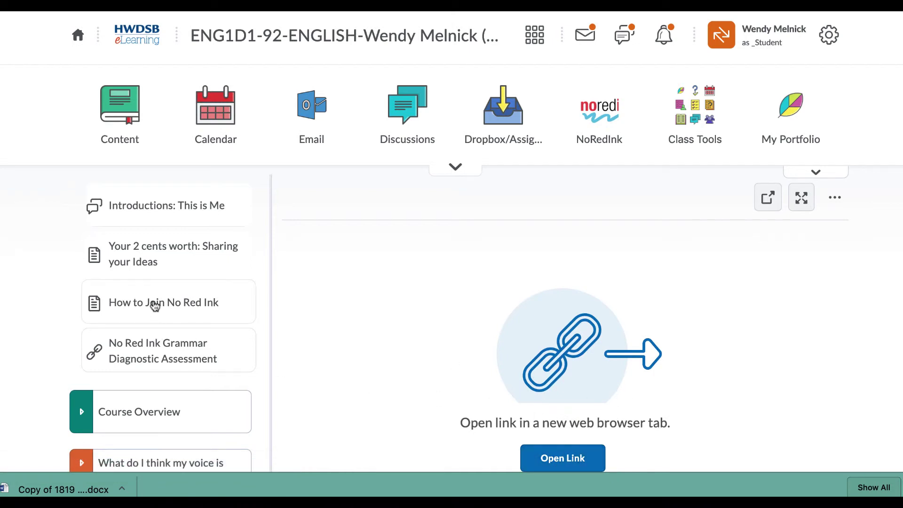
- Sign in to NoRedInk with the Google account and view the ENG1D 2019 class assignments
click(596, 129)
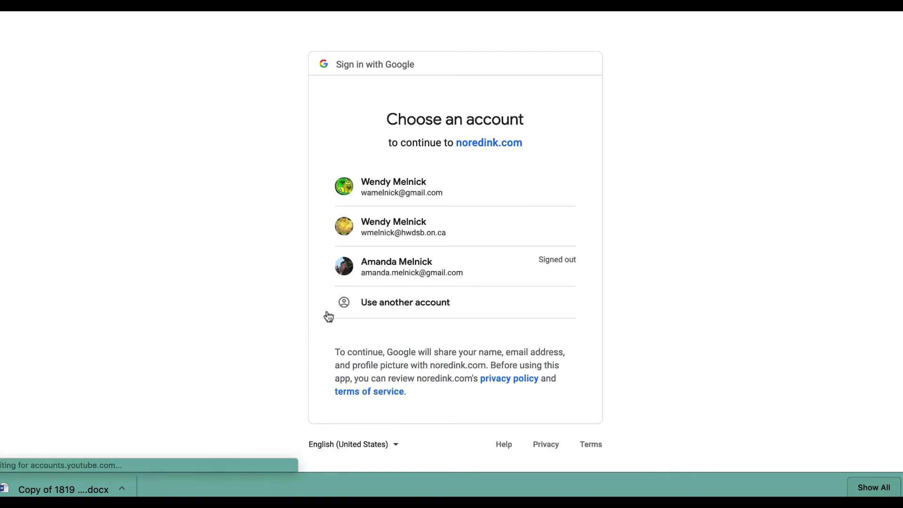
click(395, 188)
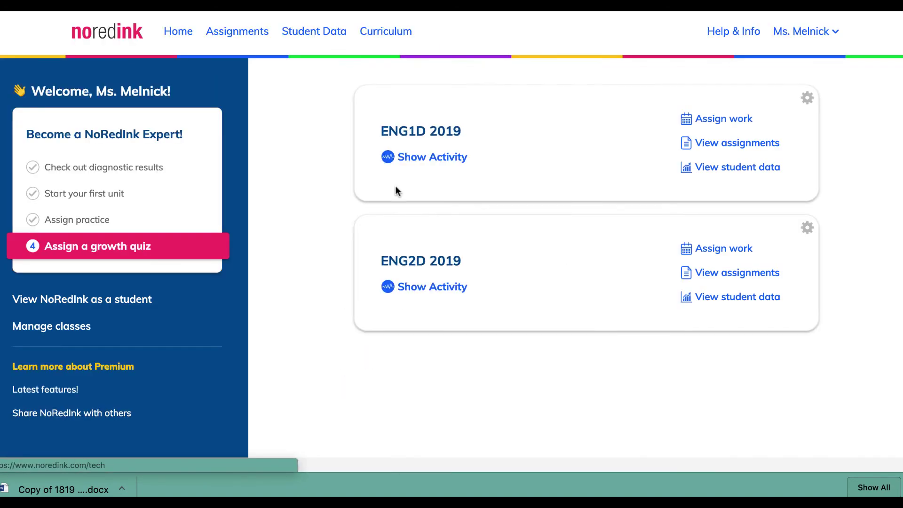
click(711, 143)
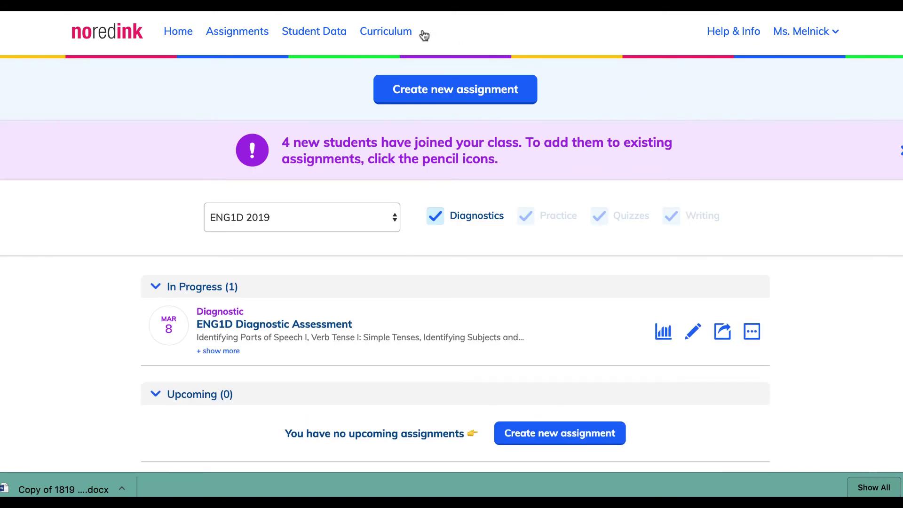
click(834, 33)
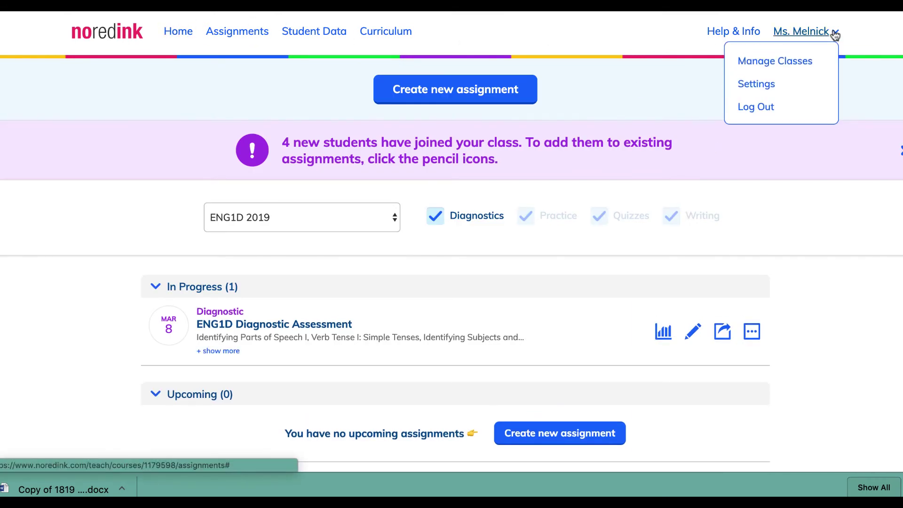
click(590, 70)
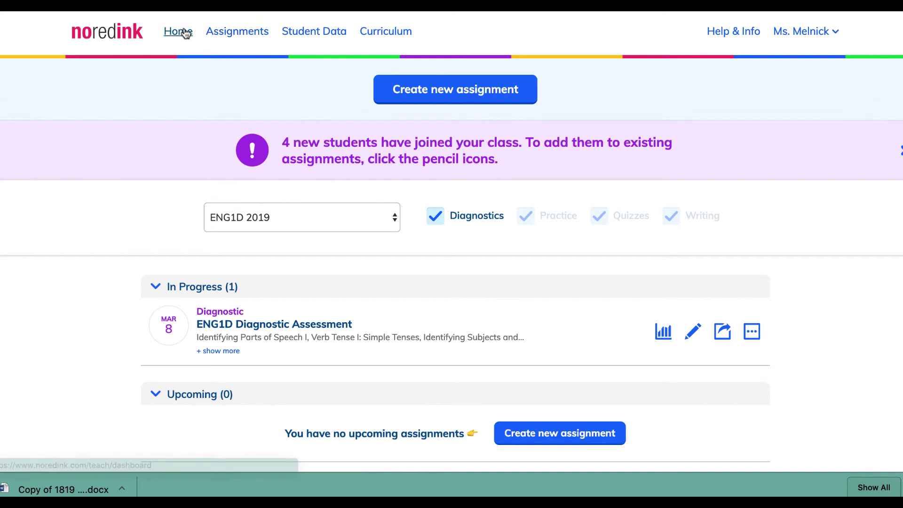
- Expand the Course Overview module and read its document down to the 70%/30% Final Grade
click(234, 33)
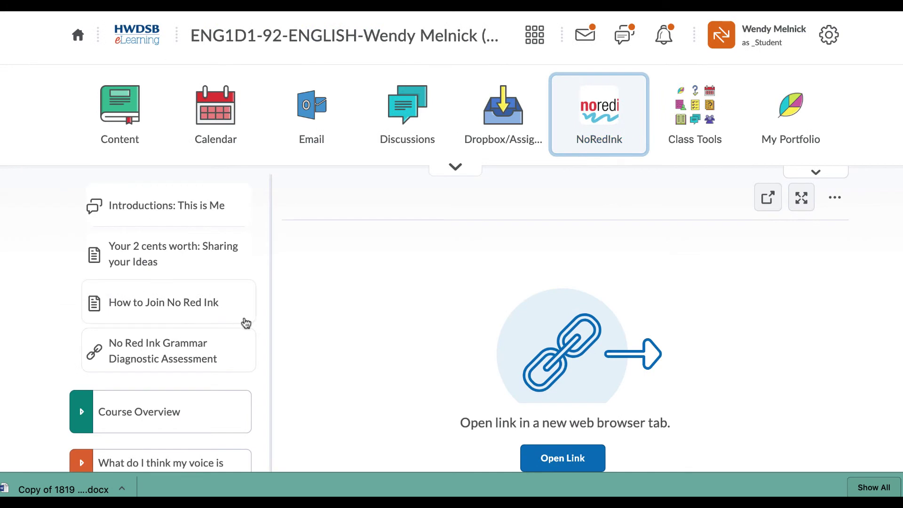
scroll(188, 334, down, 1)
click(82, 351)
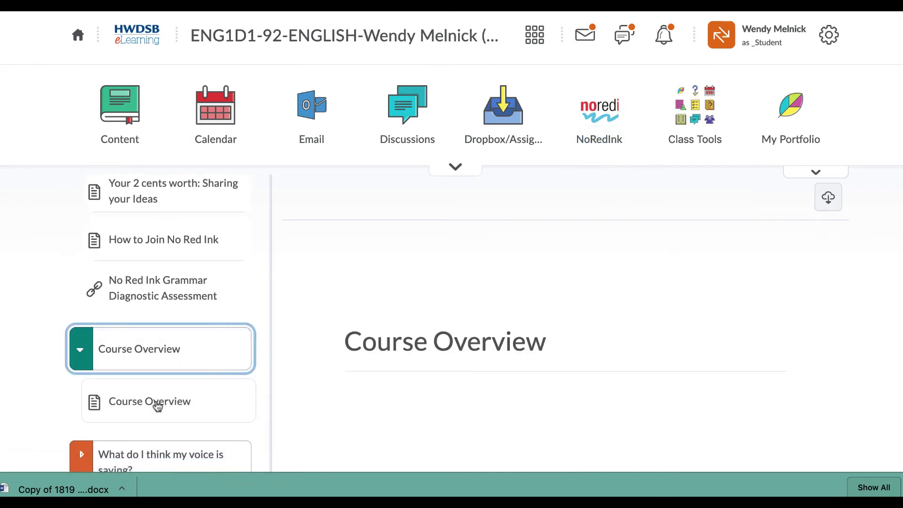
click(118, 406)
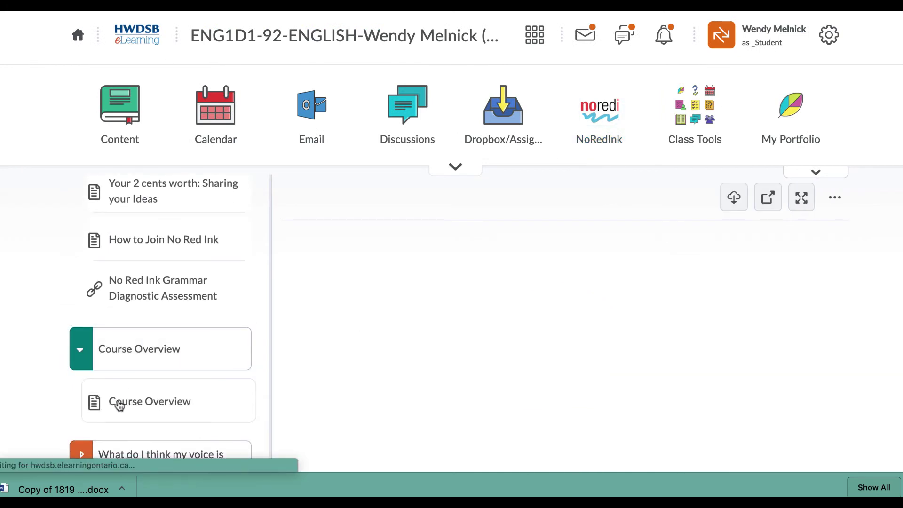
scroll(523, 388, down, 10)
scroll(524, 389, up, 3)
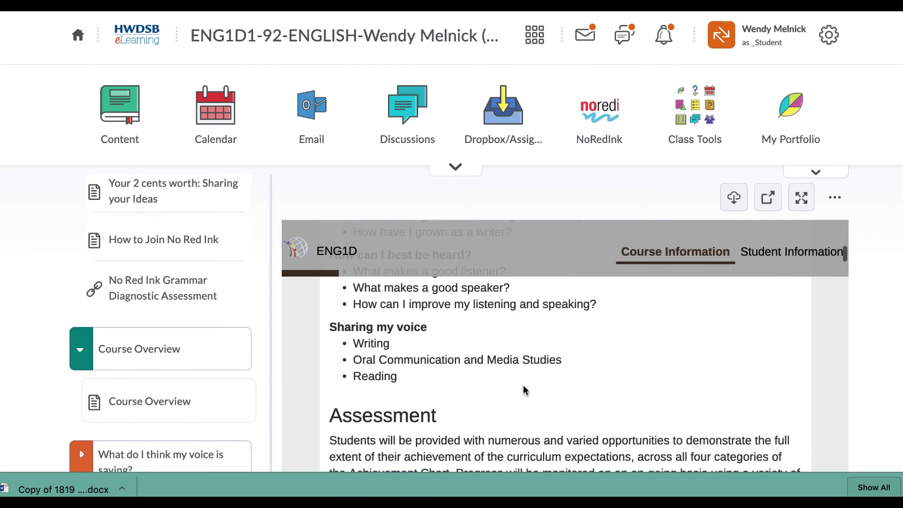
scroll(523, 389, down, 3)
scroll(524, 389, up, 3)
scroll(524, 388, down, 7)
scroll(524, 389, down, 1)
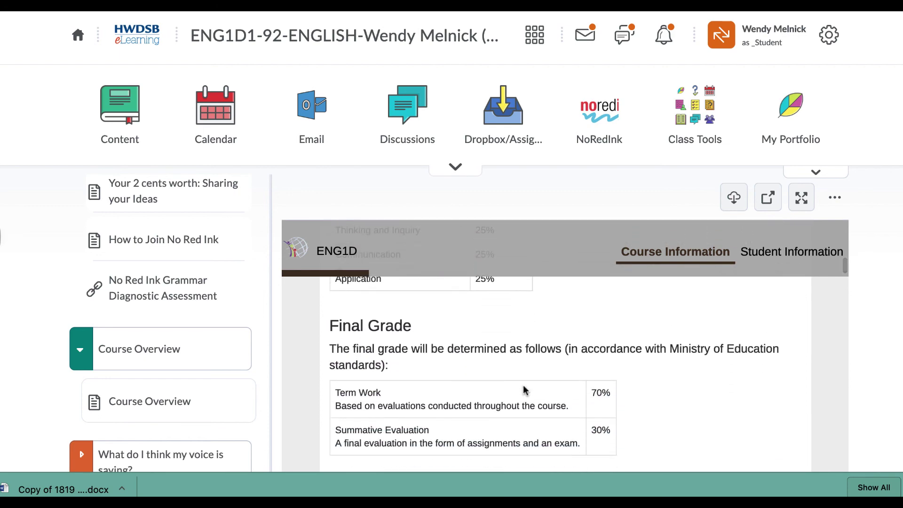